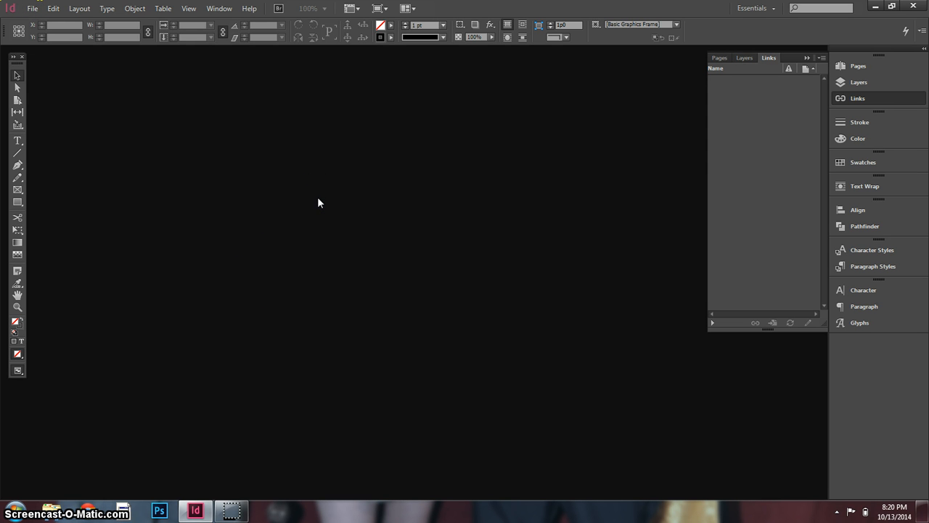
Start a new print document with the default preset and set its page size to Letter
click(32, 11)
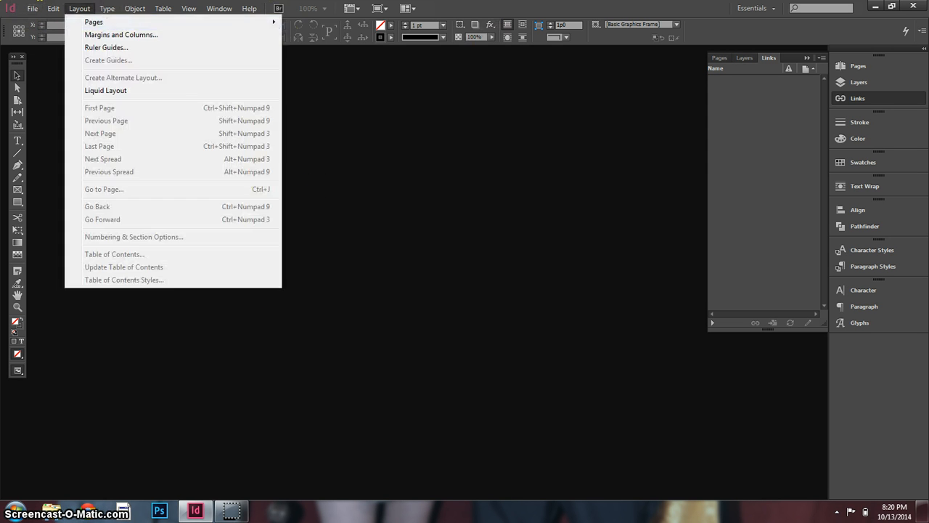
mouse_move(29, 10)
mouse_move(70, 24)
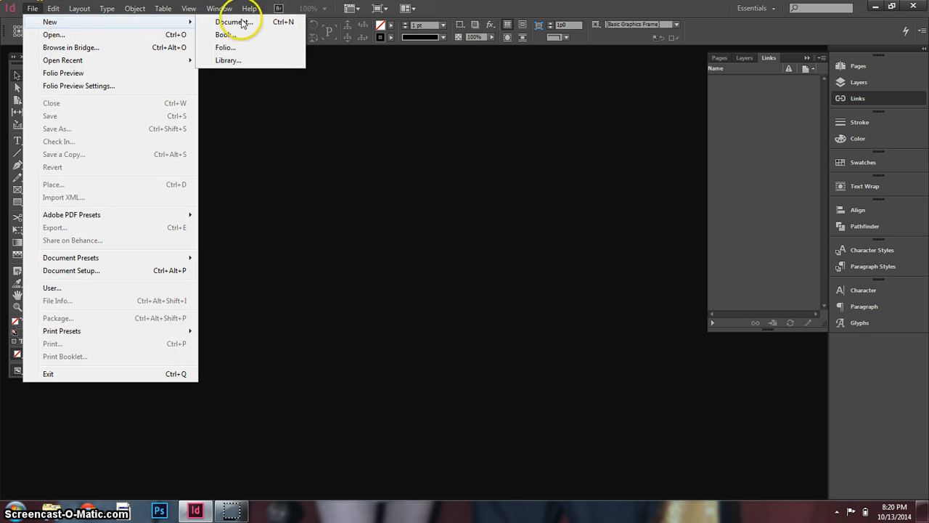
click(261, 22)
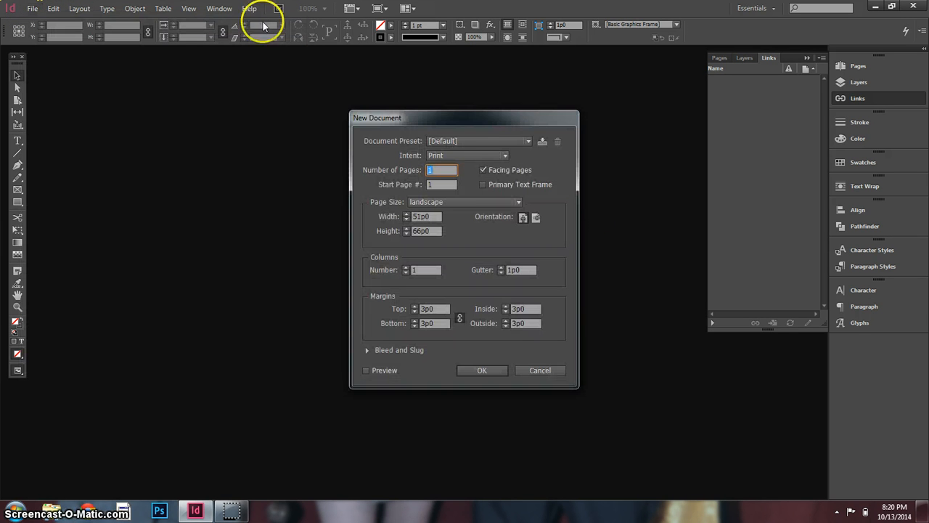
drag(473, 118, 370, 129)
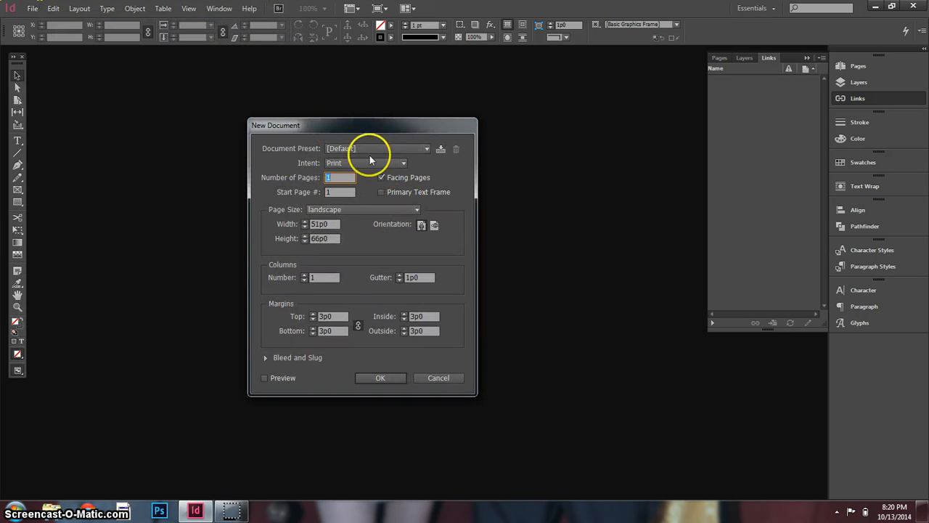
click(404, 148)
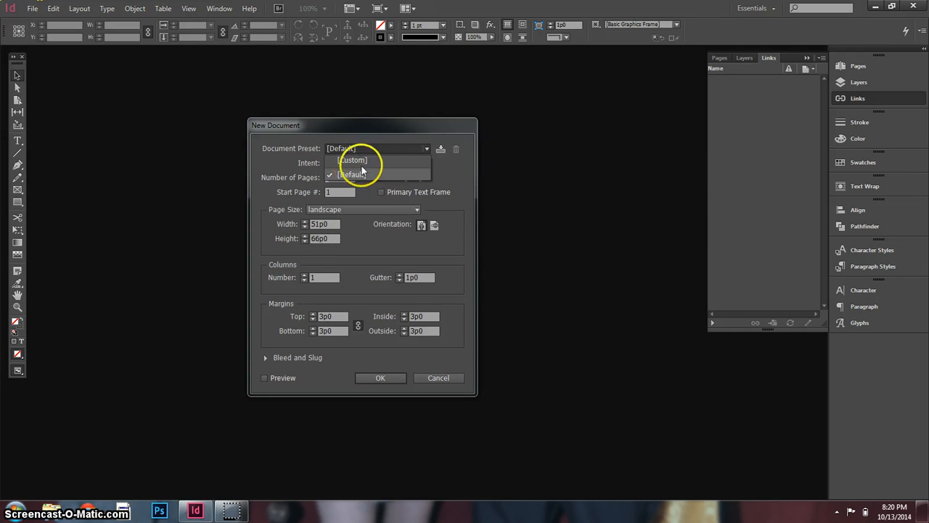
click(290, 127)
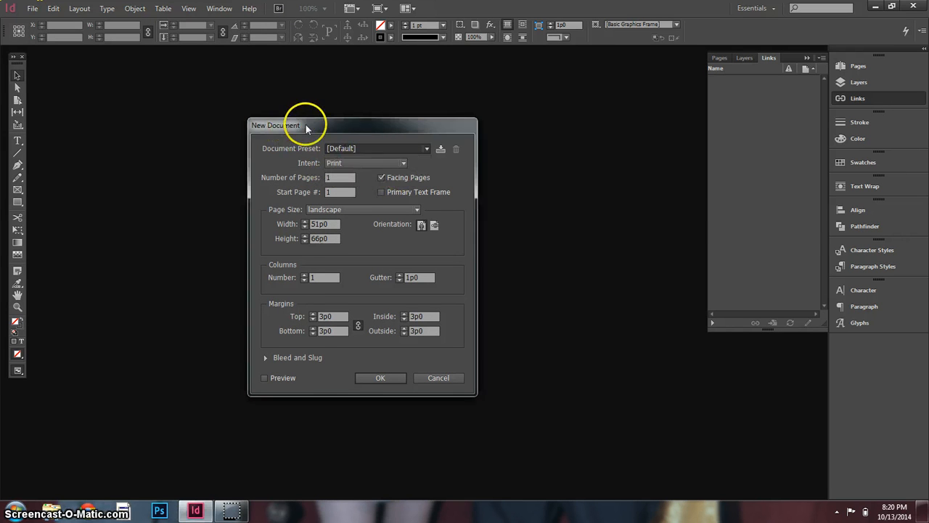
drag(305, 123, 316, 129)
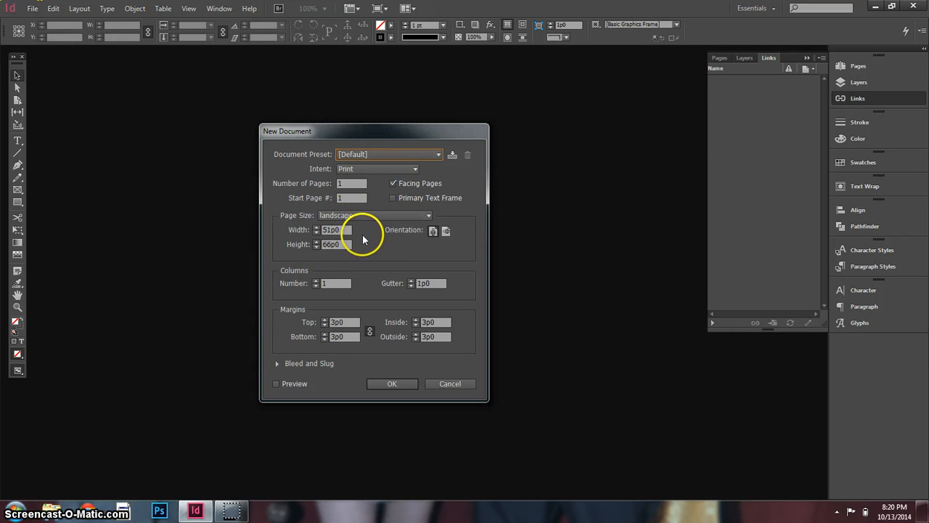
click(389, 218)
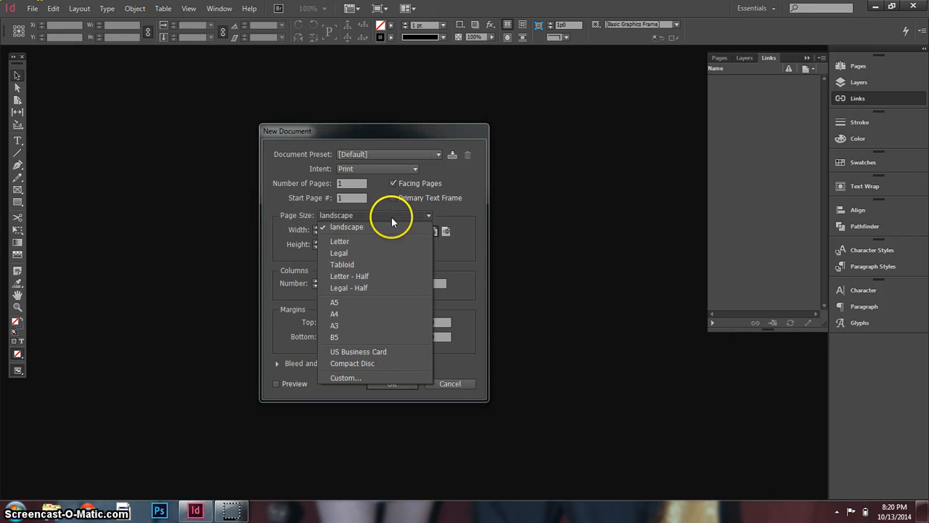
click(335, 242)
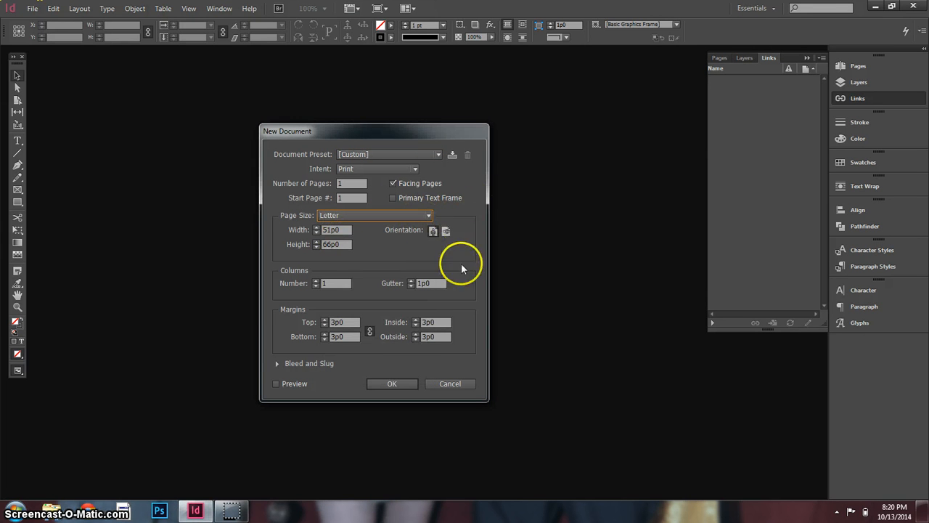
Keep the margins linked, set them all to 1.5p, and create the document
click(331, 283)
click(427, 283)
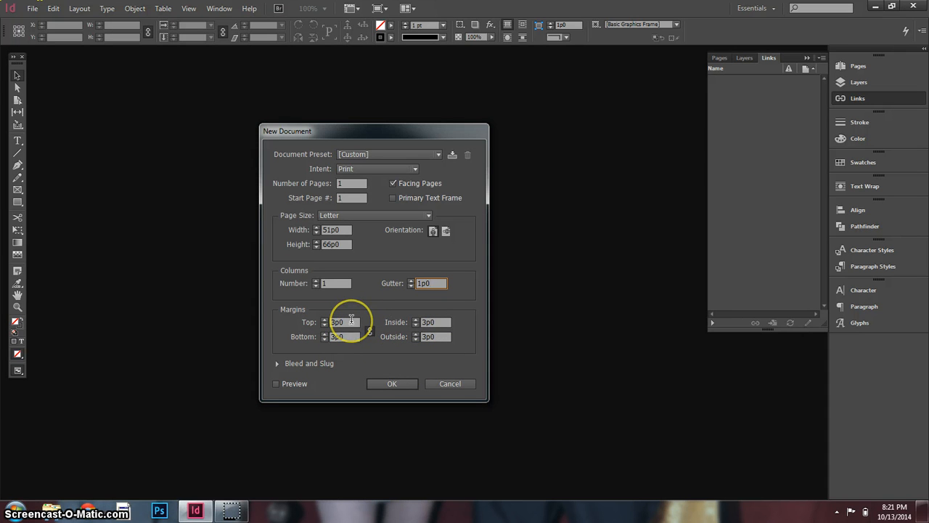
drag(351, 319, 313, 320)
click(369, 332)
click(371, 332)
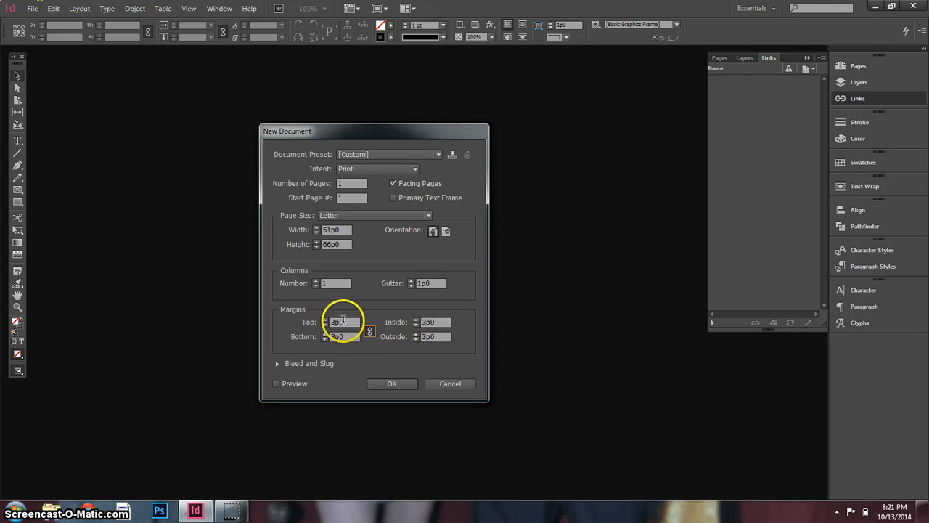
drag(351, 321, 289, 325)
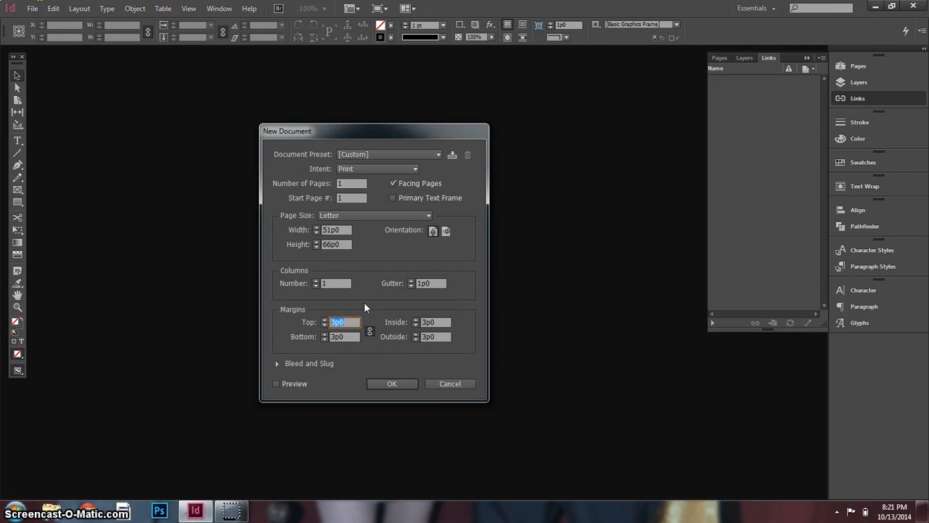
text(1.5p)
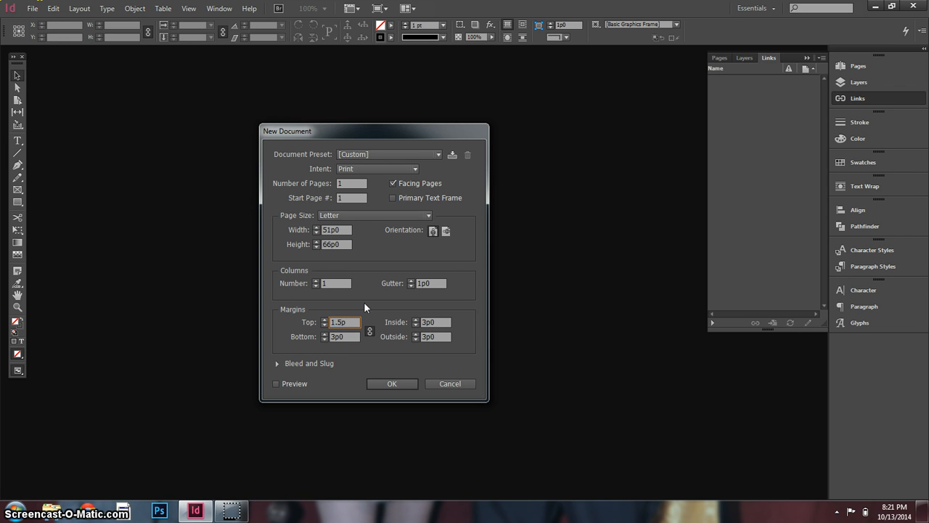
key(Return)
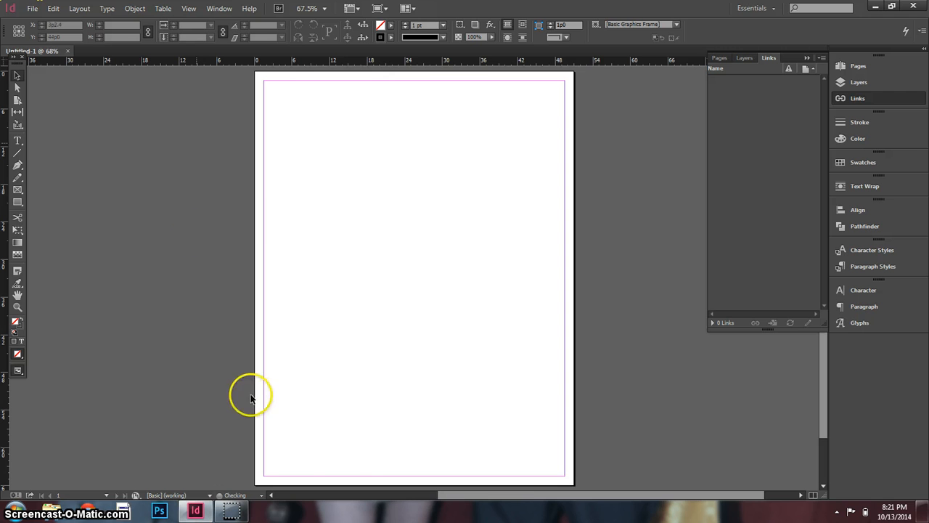
Place evilCharlie.psd from the magAd folder at full size and move it up and left over the page
click(385, 14)
click(394, 26)
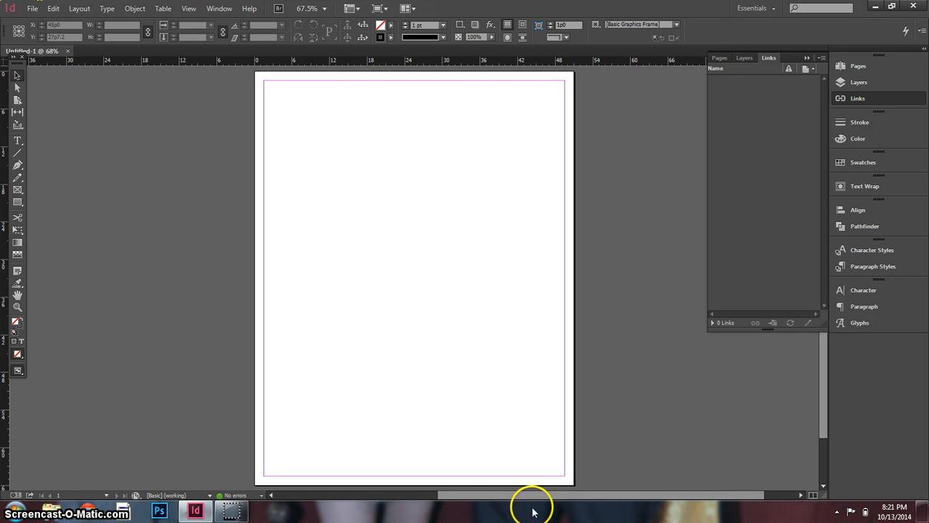
click(30, 8)
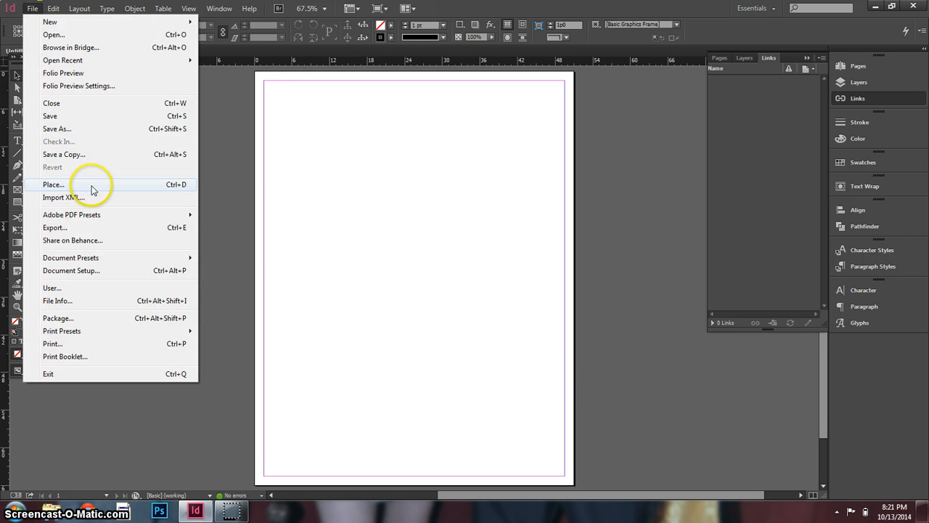
click(53, 184)
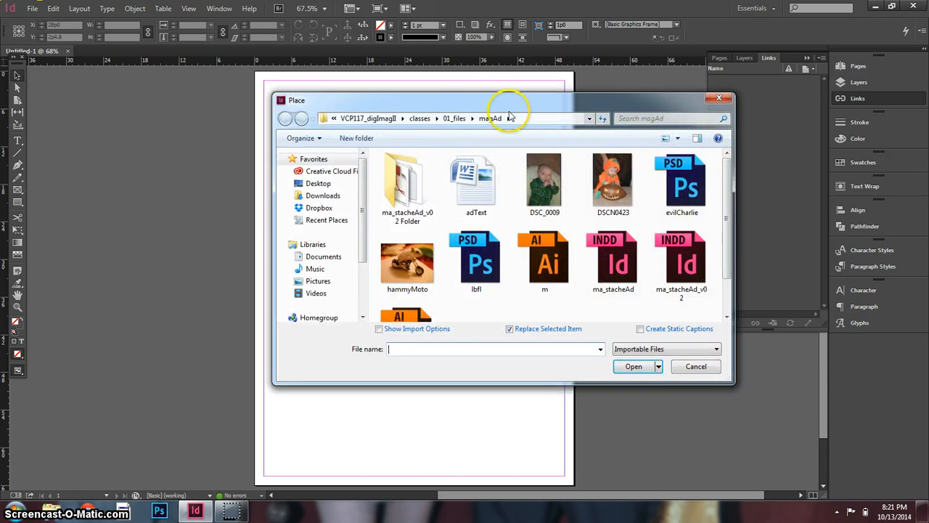
drag(518, 98, 409, 77)
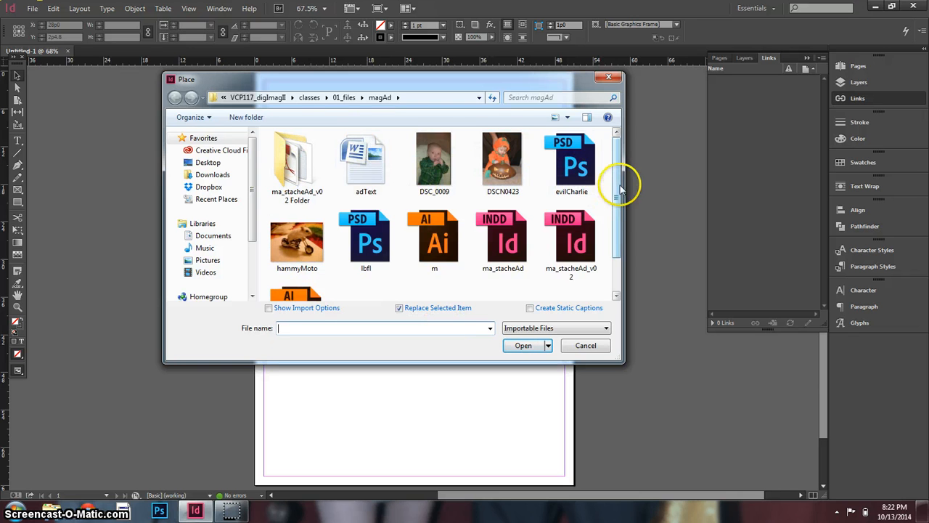
mouse_move(621, 191)
mouse_down()
mouse_move(628, 207)
mouse_move(628, 195)
mouse_up()
click(596, 162)
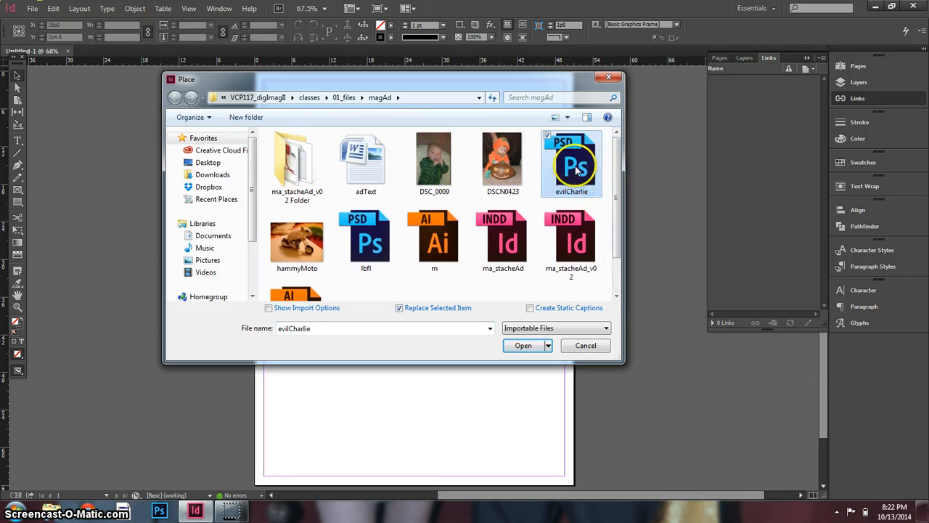
click(523, 346)
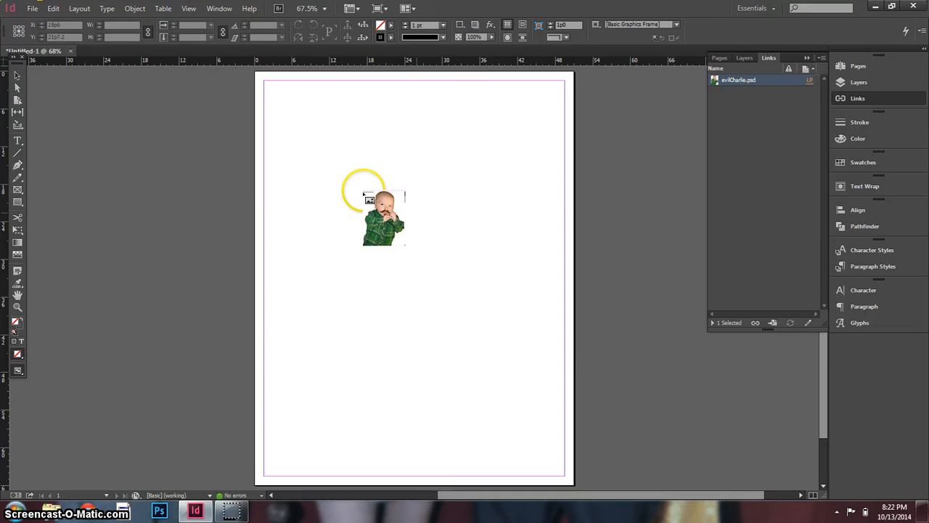
click(353, 205)
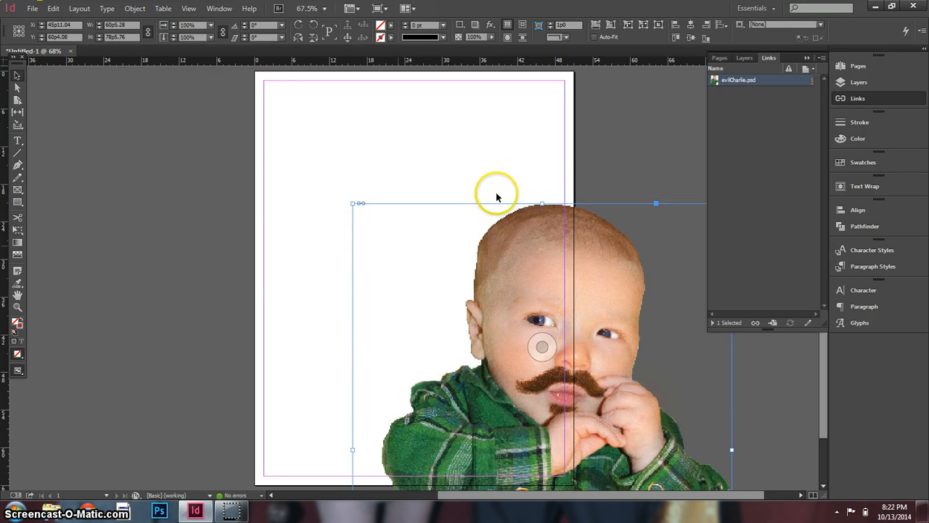
drag(569, 263, 465, 196)
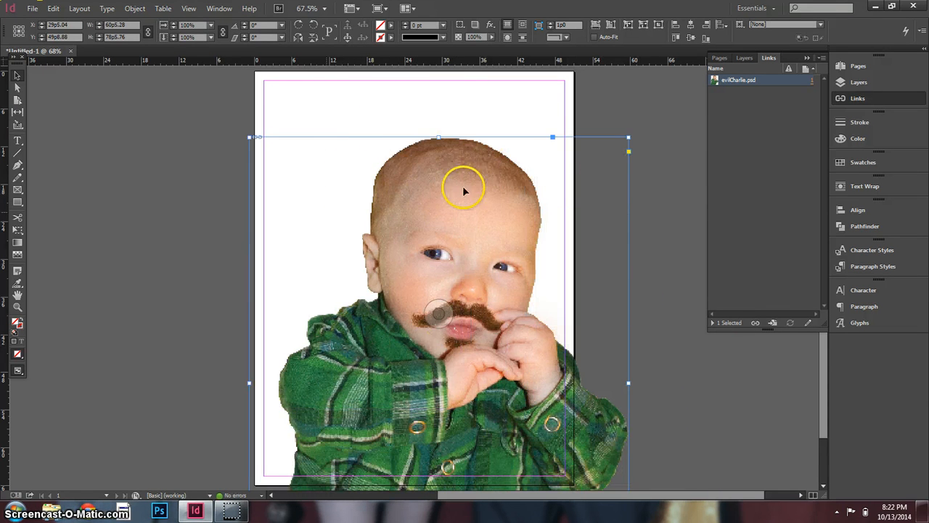
drag(512, 203, 490, 177)
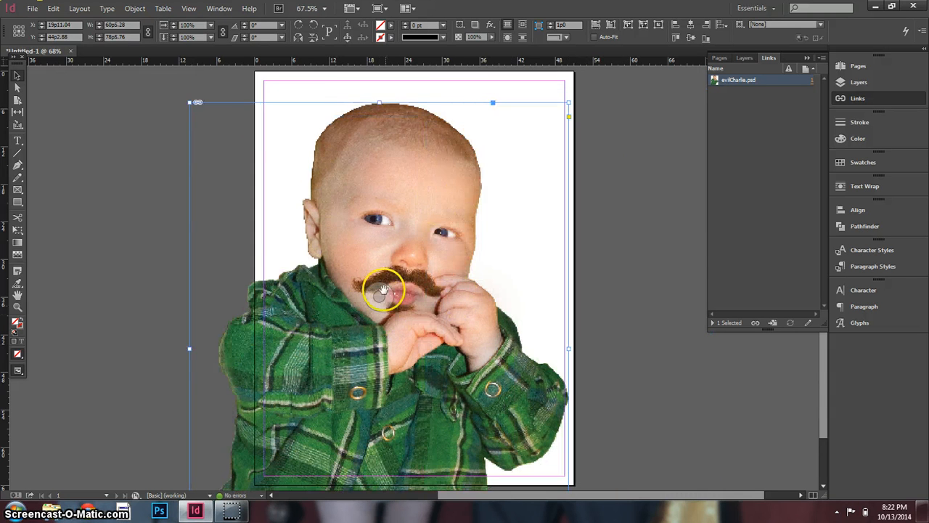
Try shifting the baby photo inside its frame without moving the frame, and undo each shift
drag(381, 296, 475, 247)
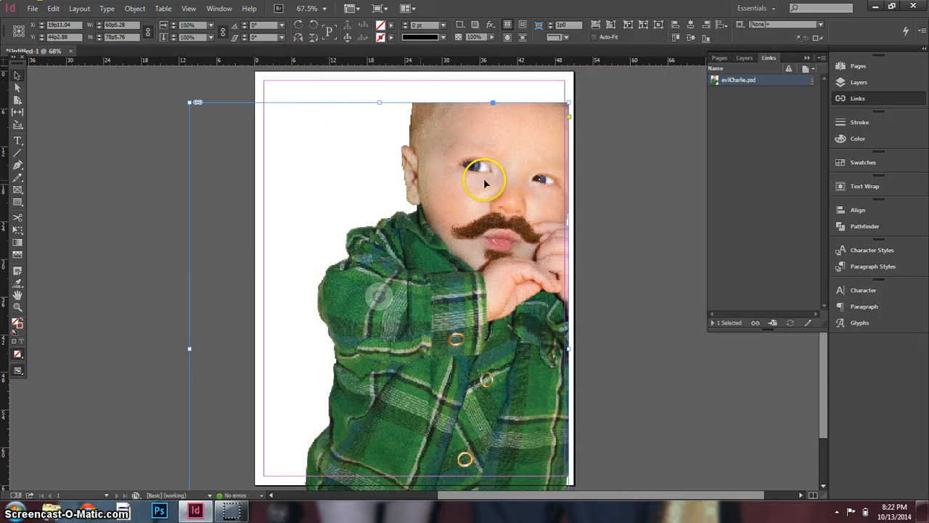
drag(384, 298, 384, 291)
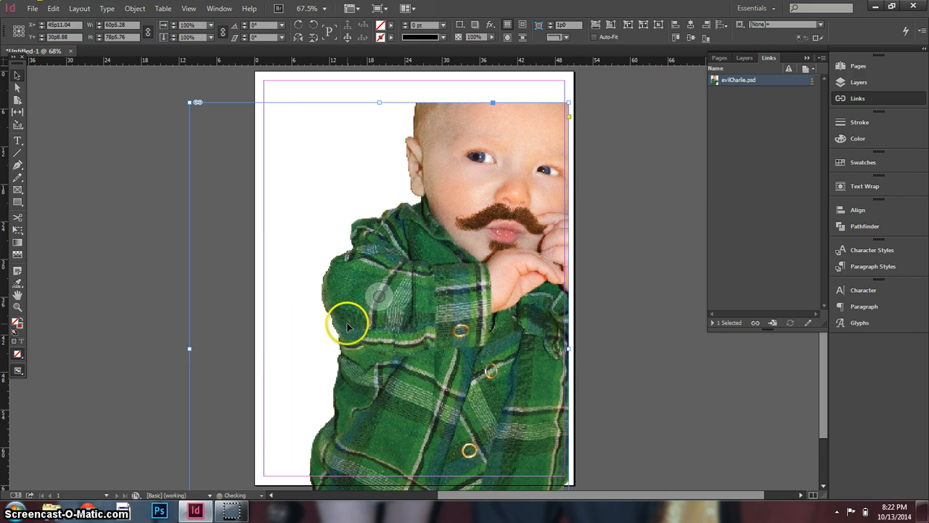
key(ctrl+z)
key(ctrl+z)
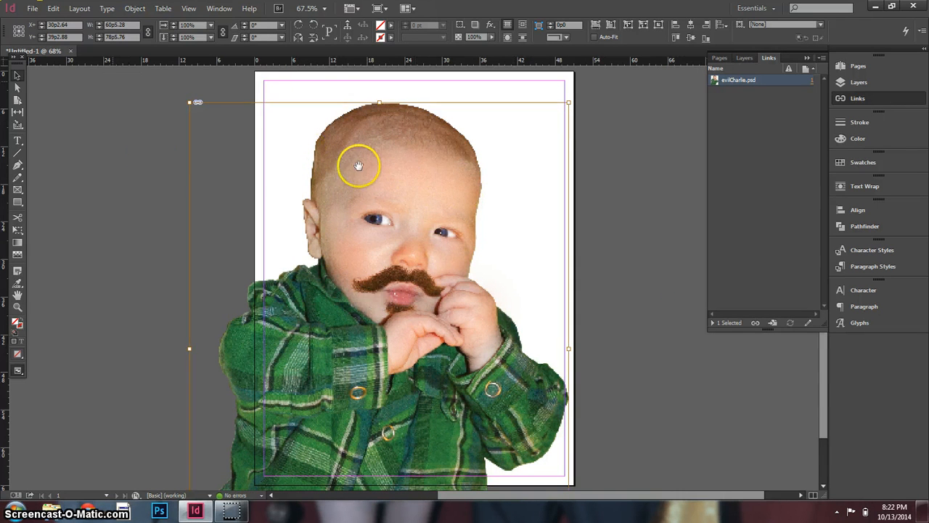
drag(365, 160, 426, 160)
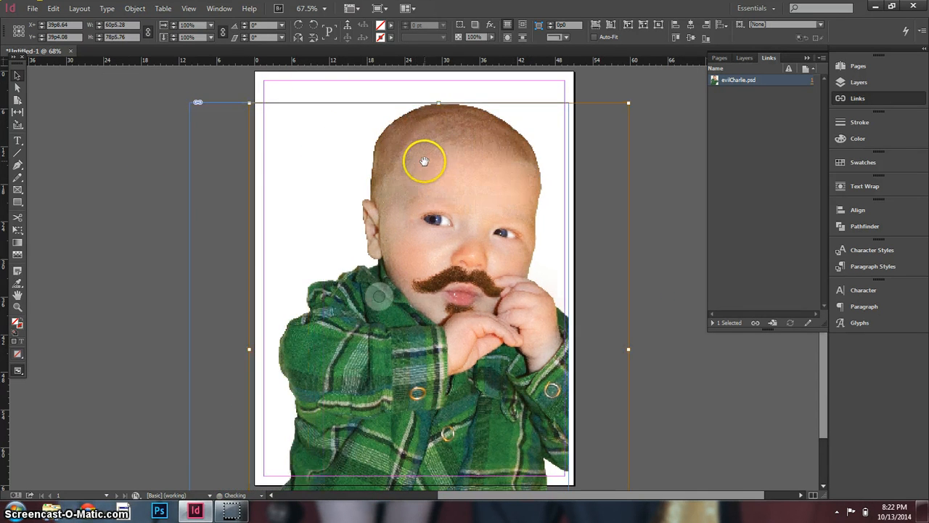
key(ctrl+z)
click(183, 221)
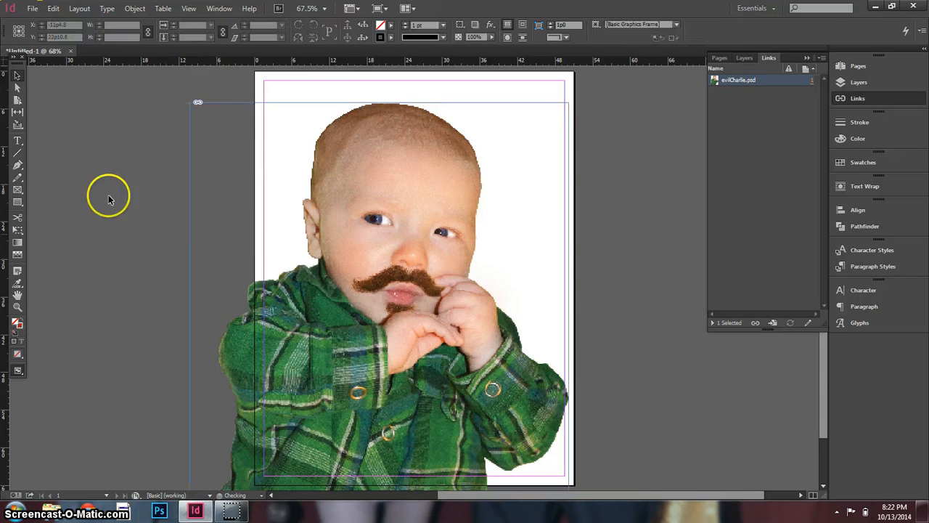
Move the baby photo together with its frame slightly right and up on the page
click(259, 222)
drag(322, 149, 351, 140)
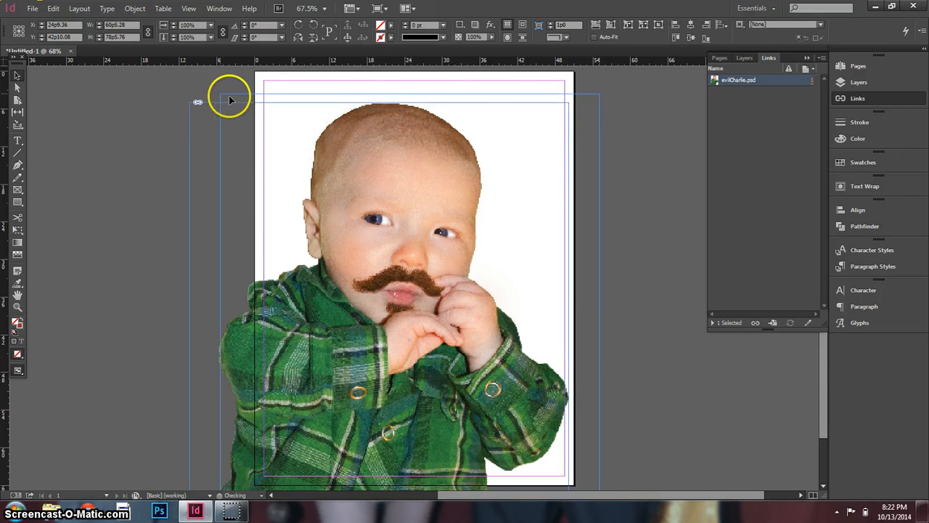
Try cropping the baby photo by its frame's upper-left corner and scaling it non-proportionally from that corner, undoing both changes
drag(220, 93, 371, 236)
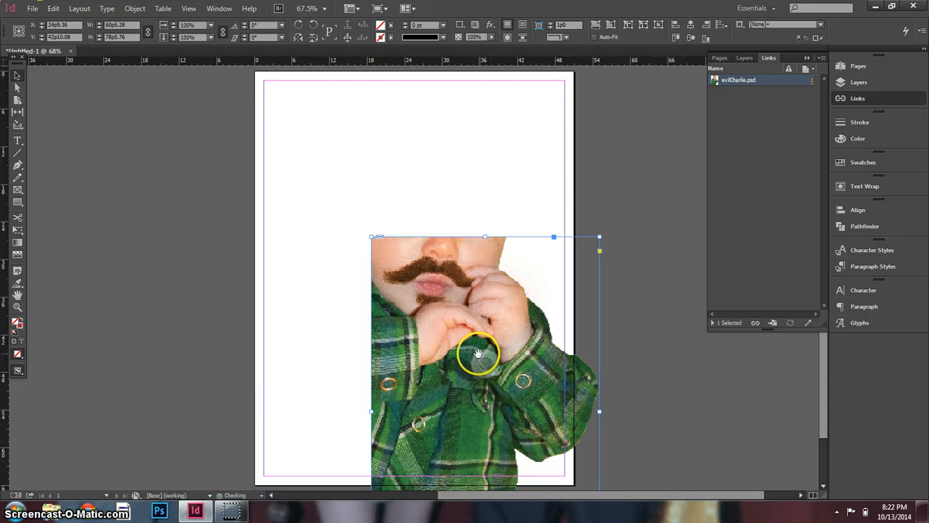
key(ctrl+z)
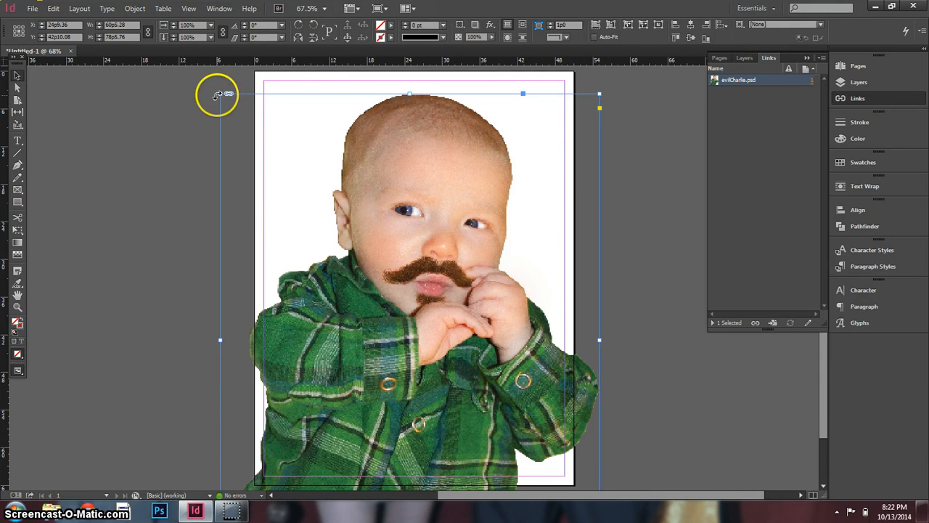
drag(220, 93, 404, 156)
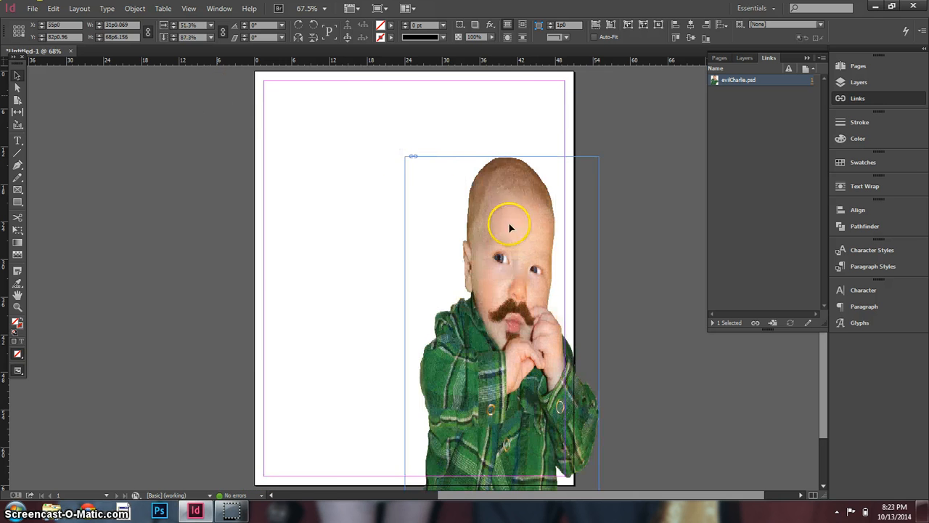
key(ctrl+z)
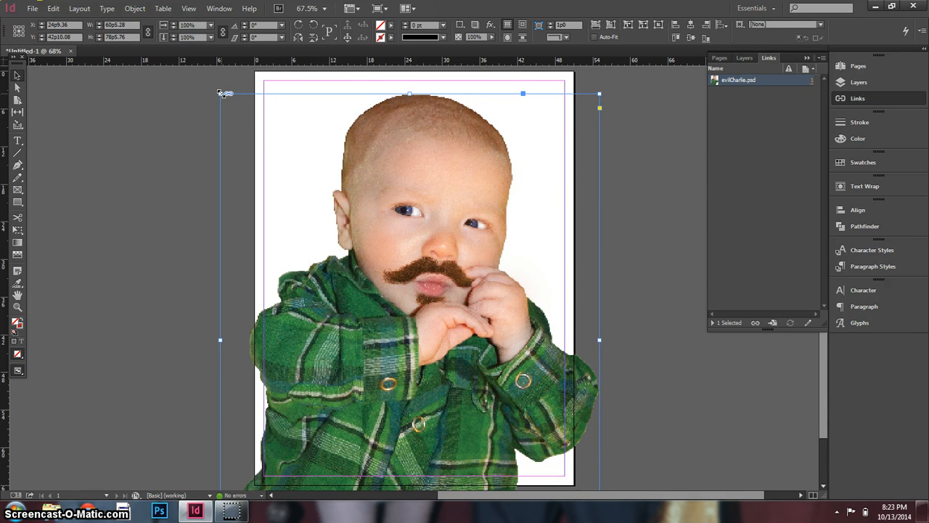
Scale the baby photo and its frame proportionally to about 79.4% from the frame's upper-left corner
drag(222, 92, 418, 269)
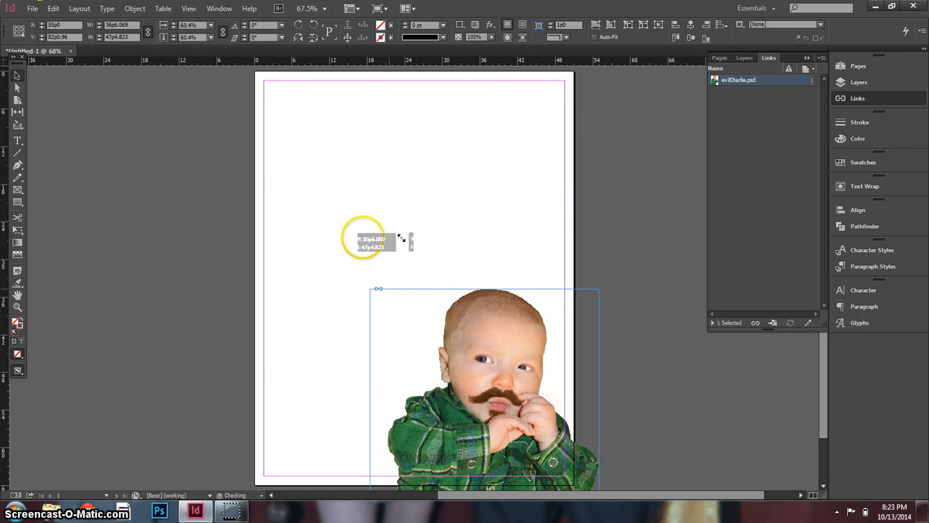
drag(342, 230, 298, 234)
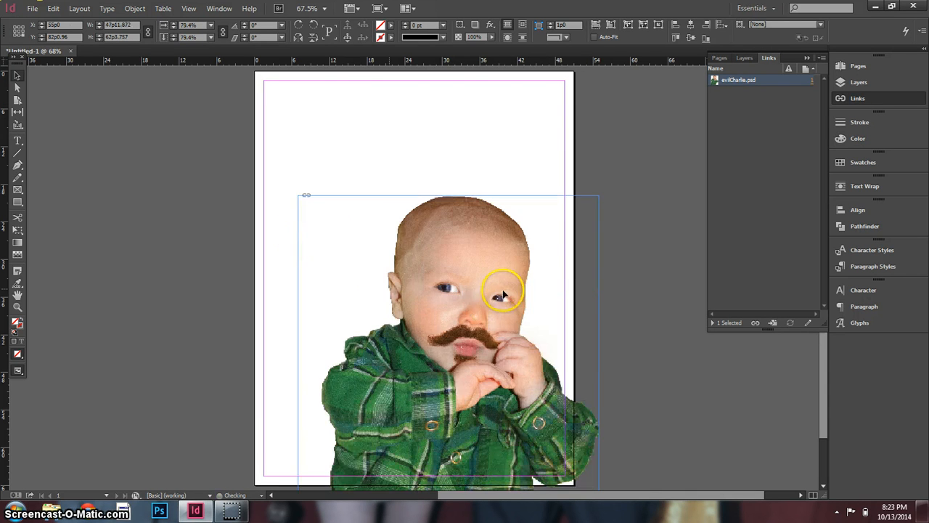
Move the baby photo up the page and scale it with its frame from the upper-left corner to about 39p7 by 51p5
drag(507, 274, 499, 193)
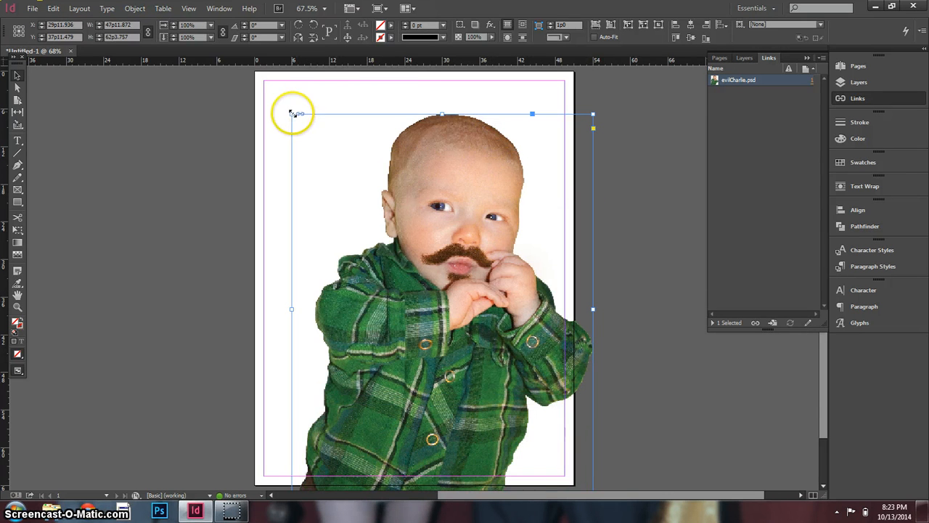
drag(291, 112, 344, 182)
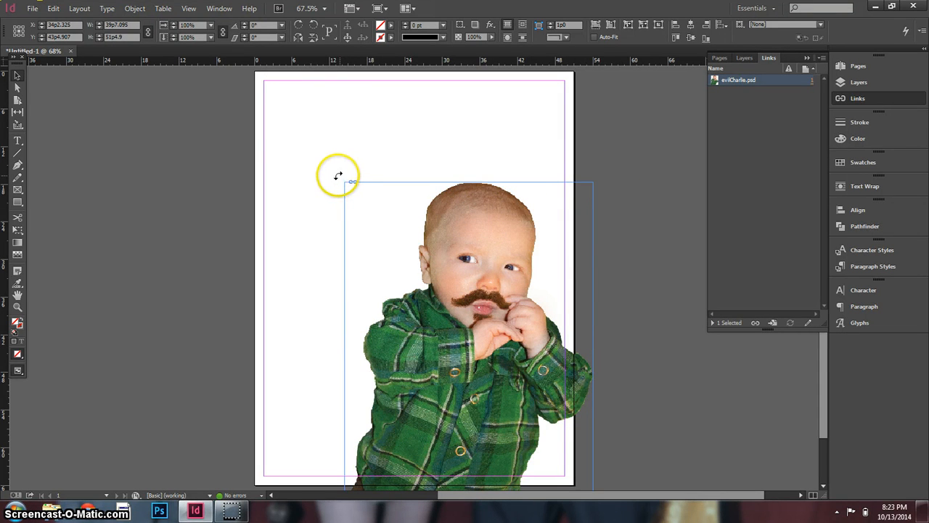
Rotate the baby photo and its frame about 10.75° counterclockwise and reposition it slightly left and up over the page's lower part
drag(337, 176, 331, 195)
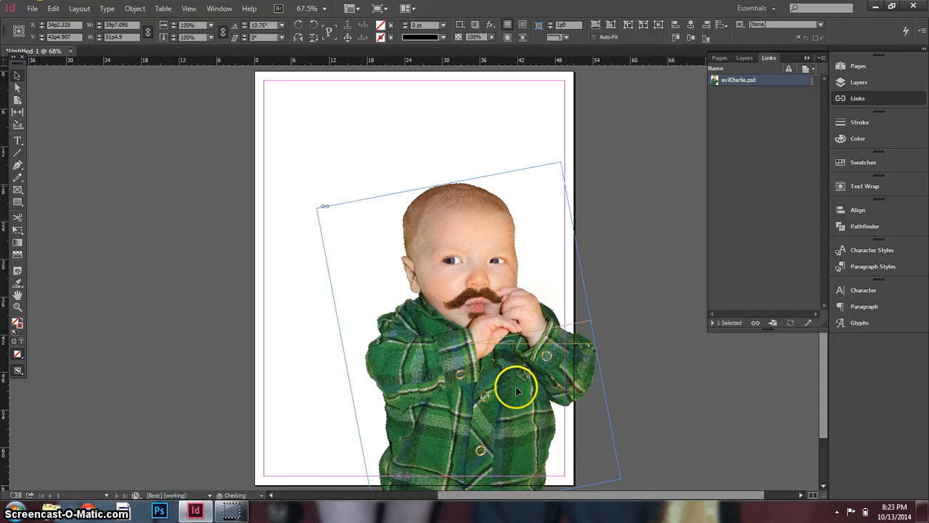
mouse_move(516, 390)
mouse_down()
mouse_move(492, 379)
mouse_move(503, 402)
mouse_up()
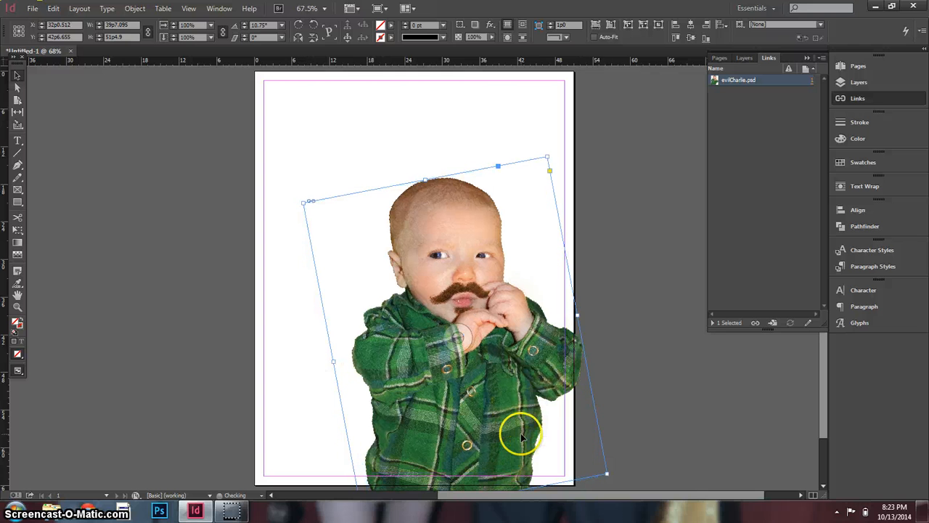
drag(515, 439, 510, 452)
drag(468, 312, 463, 306)
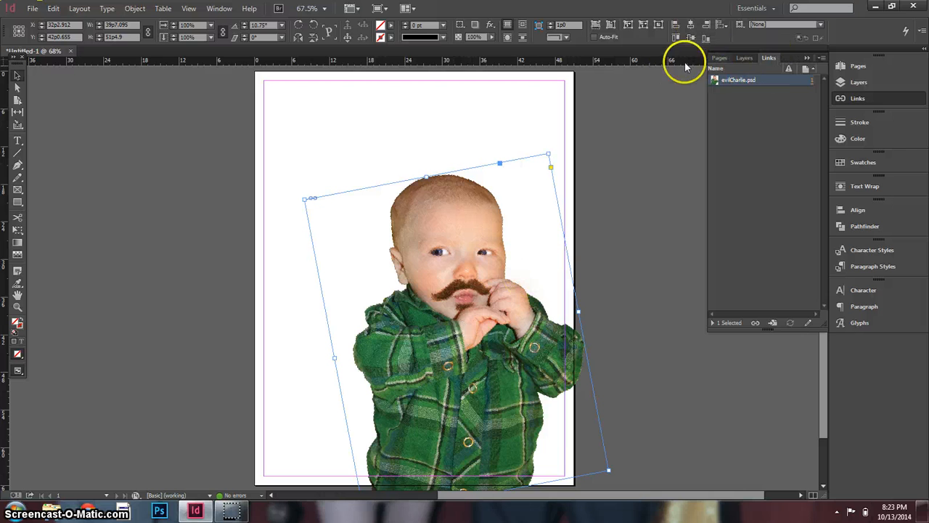
Rename Layer 1, which holds the baby photo, as graphics
click(807, 57)
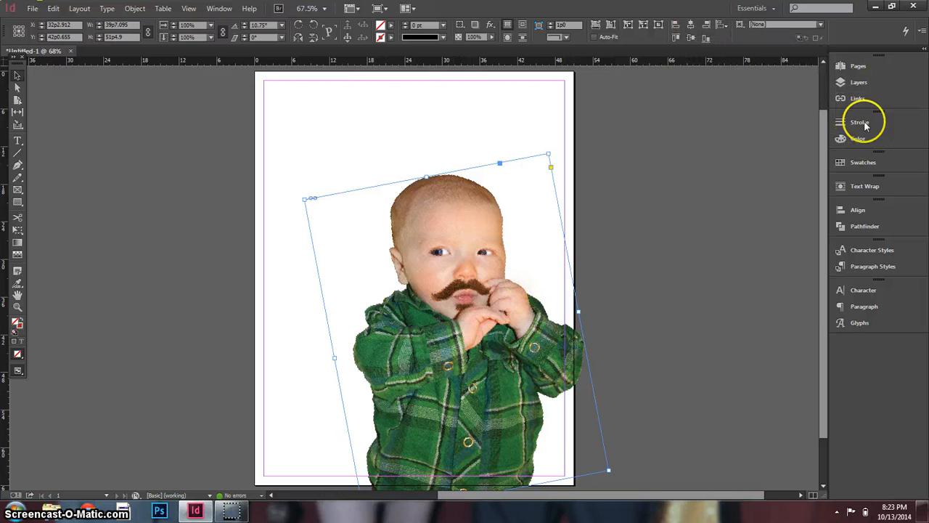
click(860, 82)
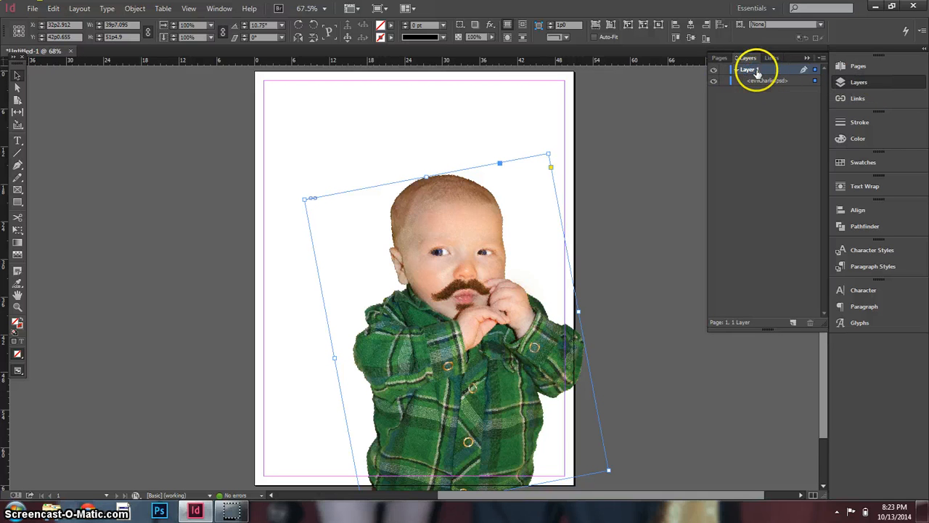
double_click(755, 71)
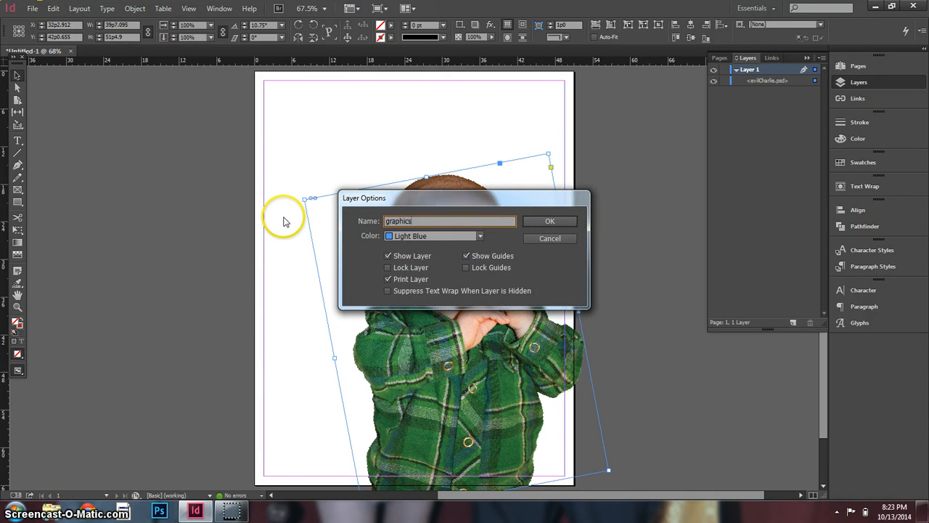
key(Return)
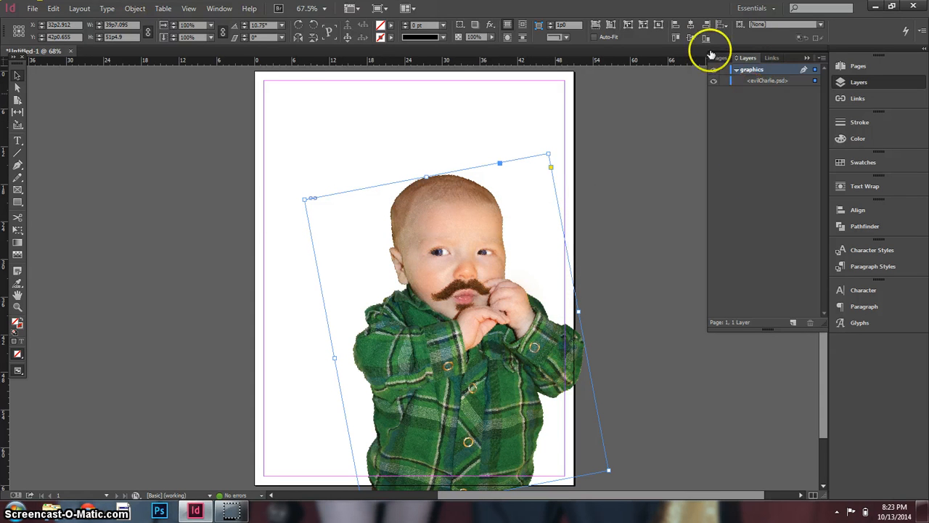
Add a new layer named text above the graphics layer, keeping its red layer color
click(792, 321)
double_click(748, 70)
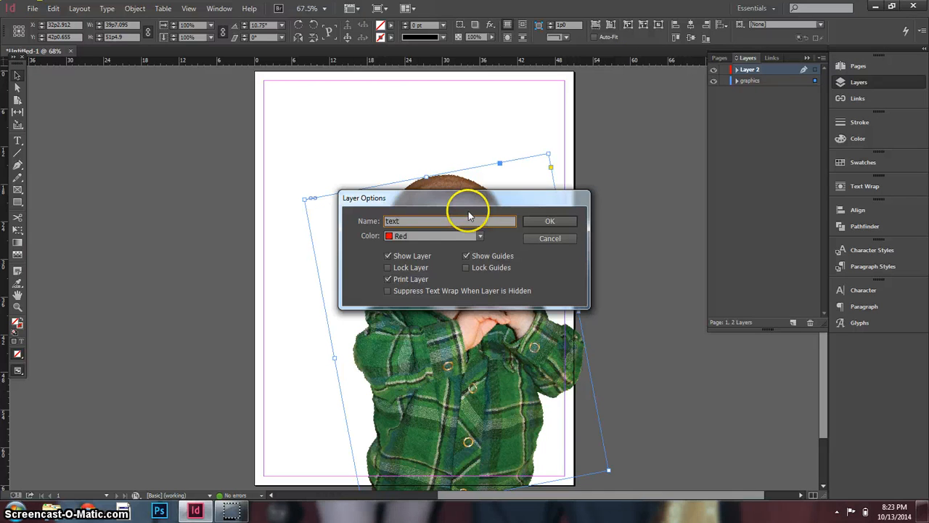
click(556, 220)
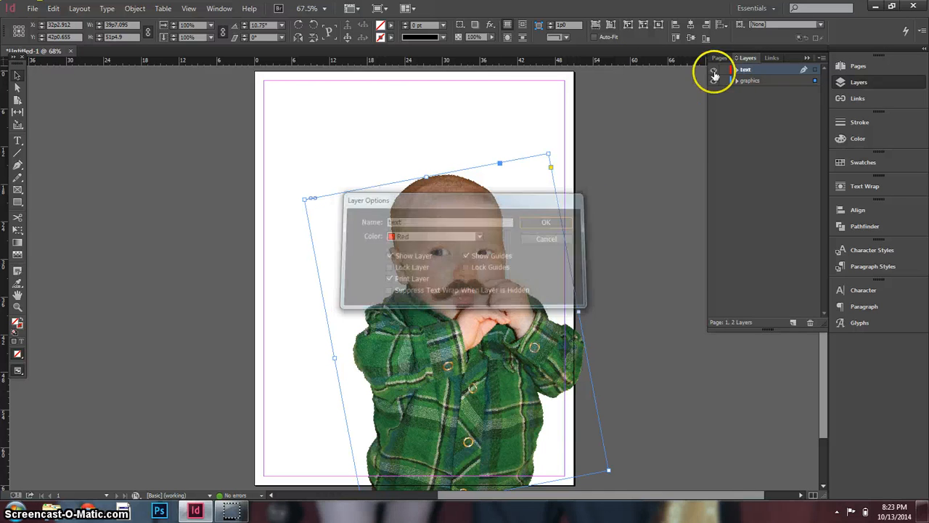
Add a new layer named background and place it below the graphics layer in the stack
click(793, 322)
double_click(748, 69)
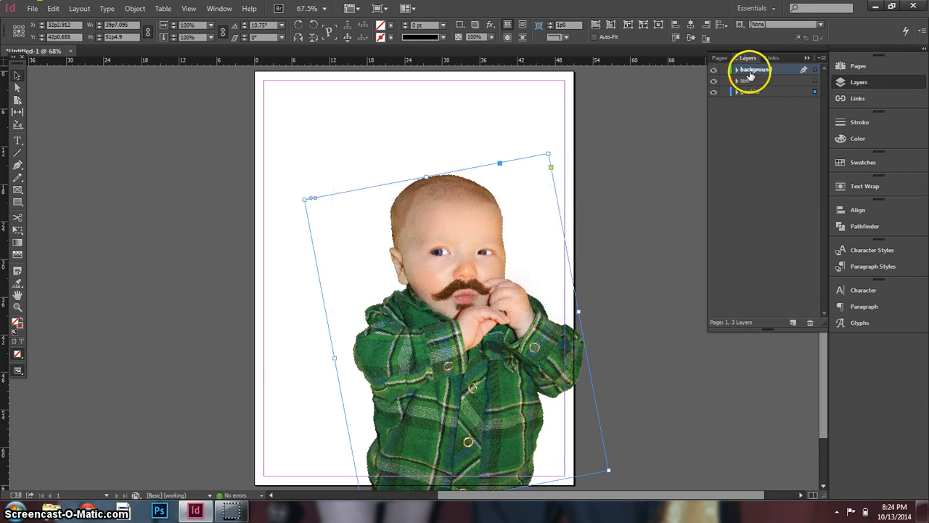
drag(750, 88, 761, 103)
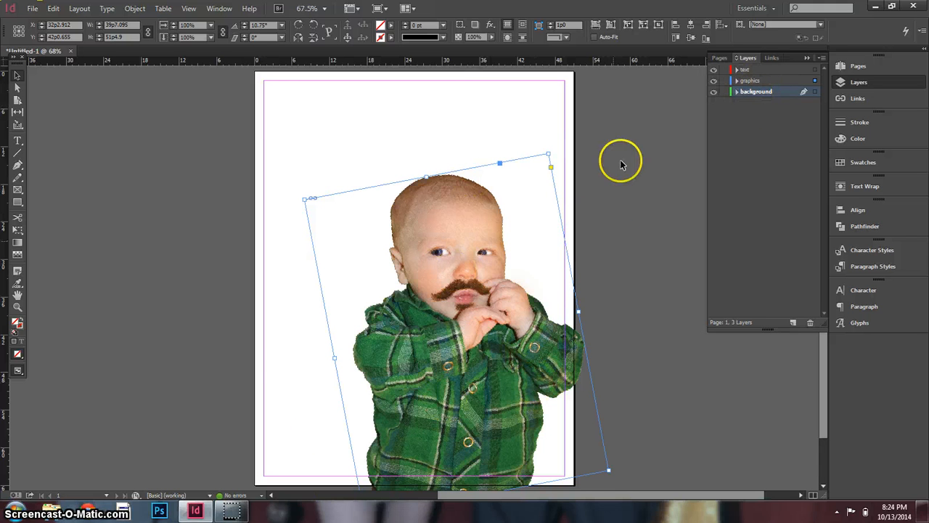
View the page in Preview screen mode without guides, and return to Normal mode
drag(632, 356, 626, 355)
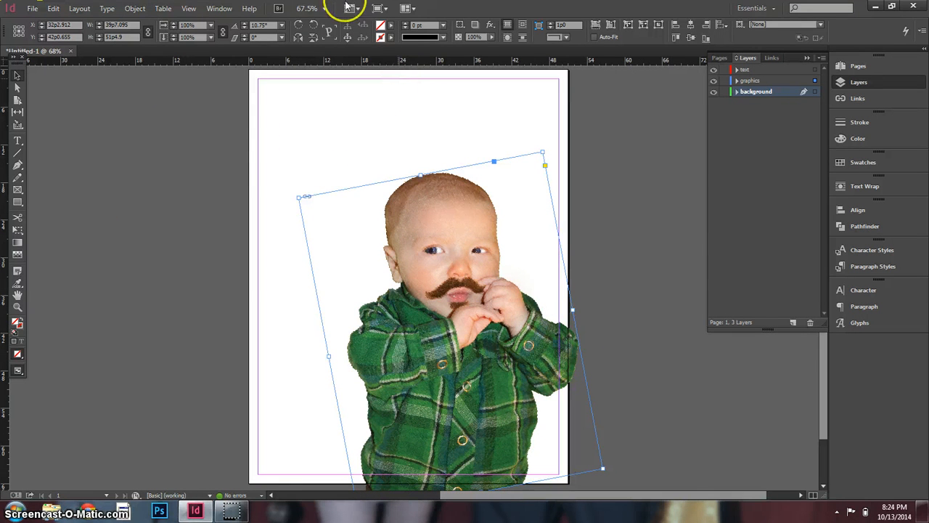
click(381, 8)
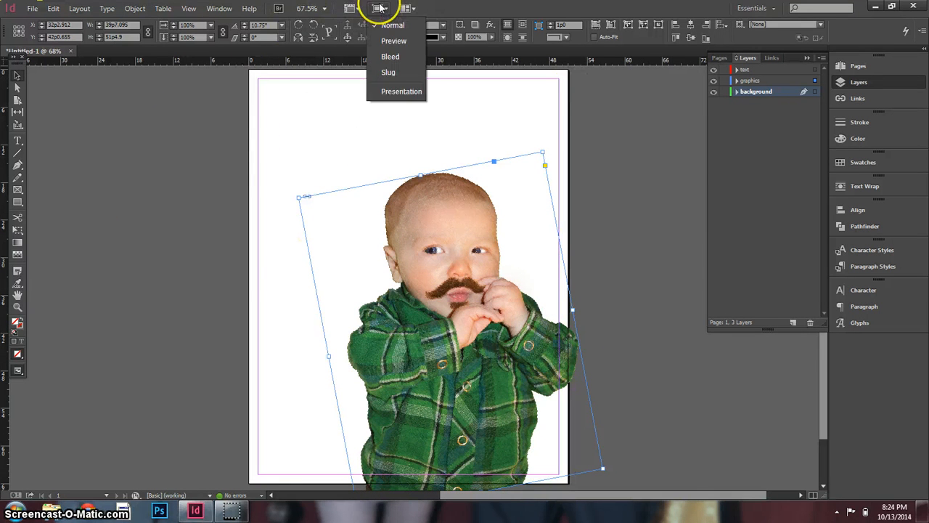
click(393, 41)
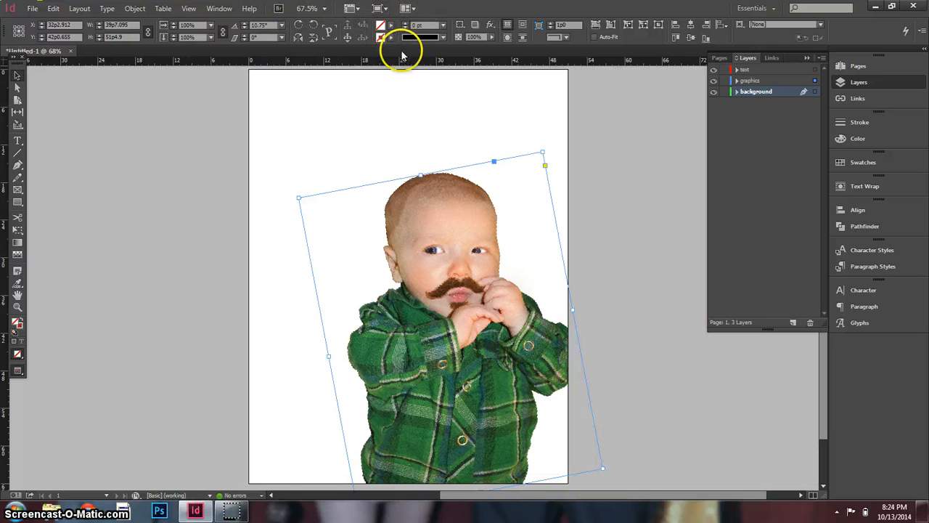
click(379, 10)
click(393, 26)
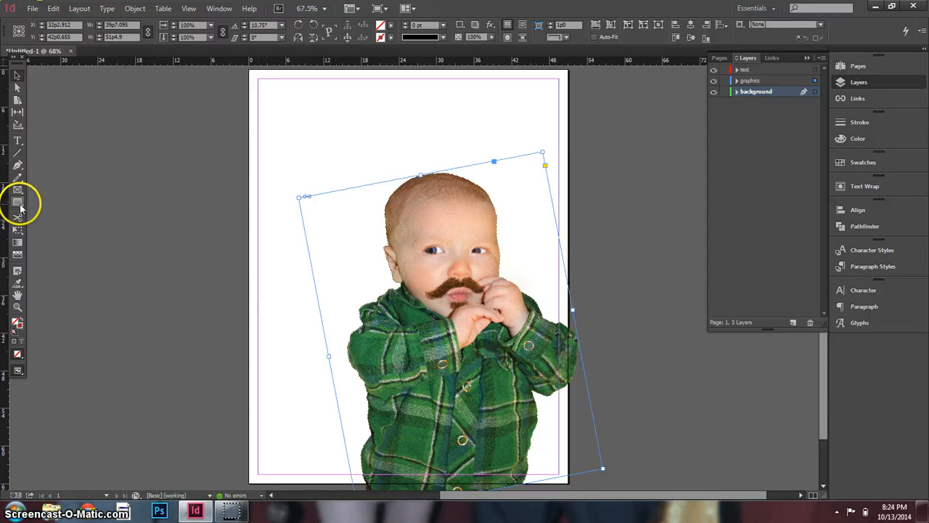
Draw a rectangle covering the whole page, 51p0 by 66p0, on the background layer
click(17, 206)
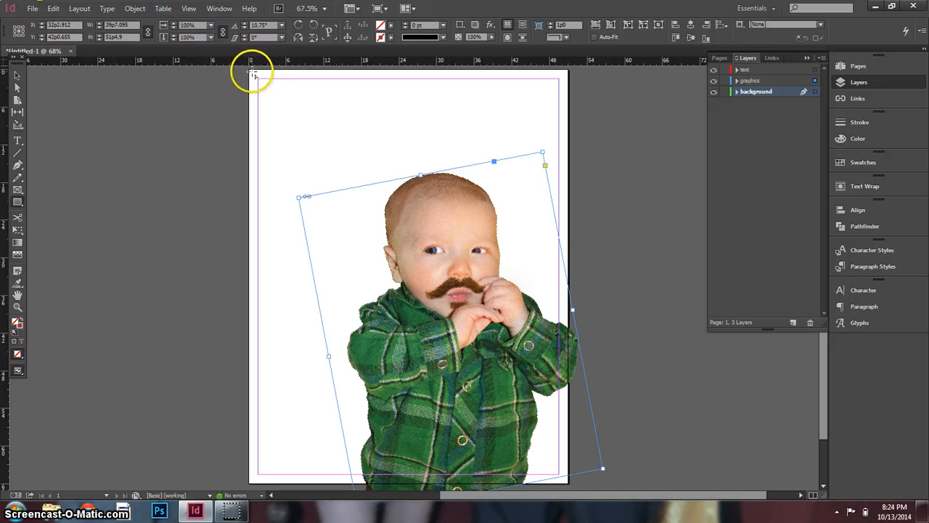
mouse_move(251, 73)
mouse_down()
mouse_move(284, 104)
mouse_move(385, 275)
mouse_move(549, 502)
mouse_move(565, 484)
mouse_move(571, 443)
mouse_move(569, 451)
mouse_move(607, 452)
mouse_up()
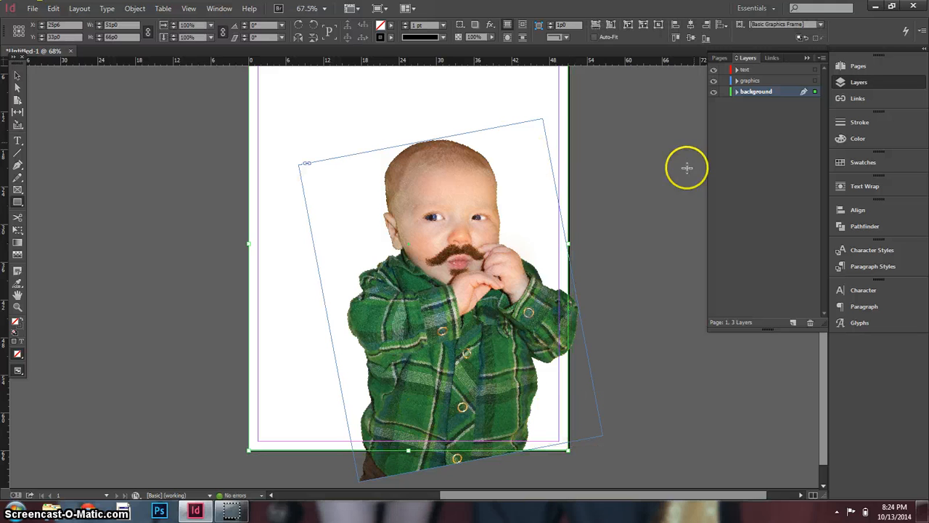
scroll(601, 292, up, 1)
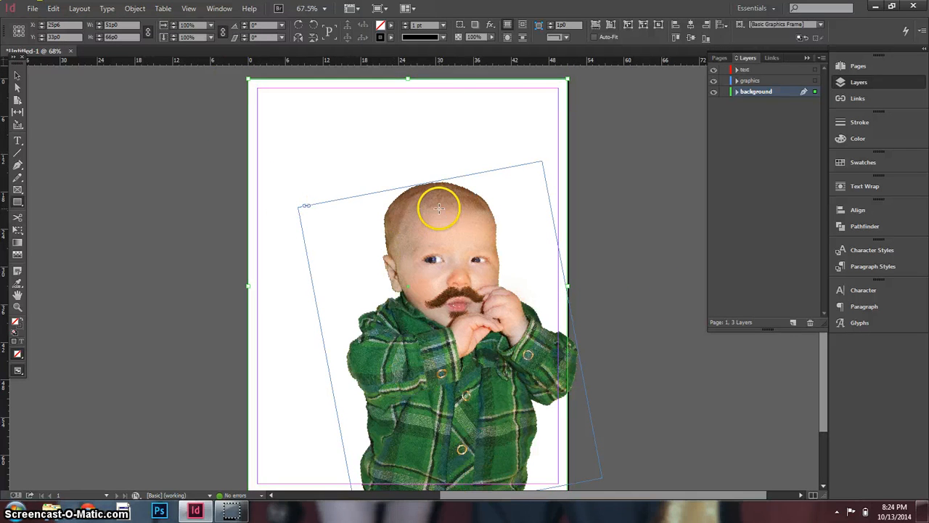
Select the page-size background rectangle and set its stroke to None
click(86, 122)
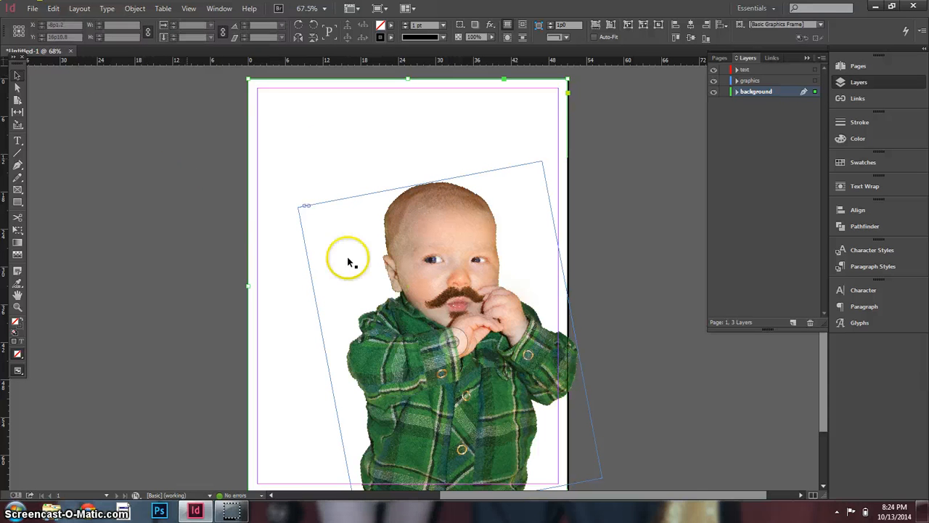
click(485, 80)
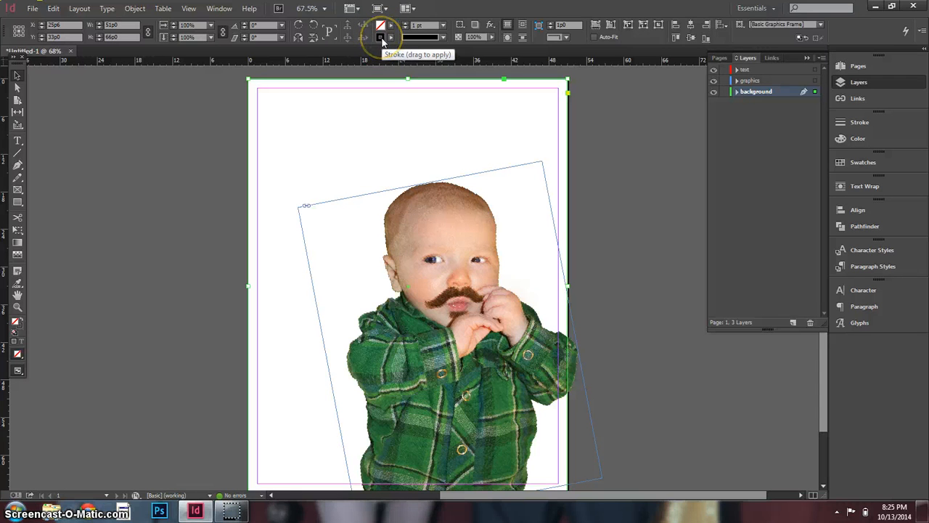
click(391, 37)
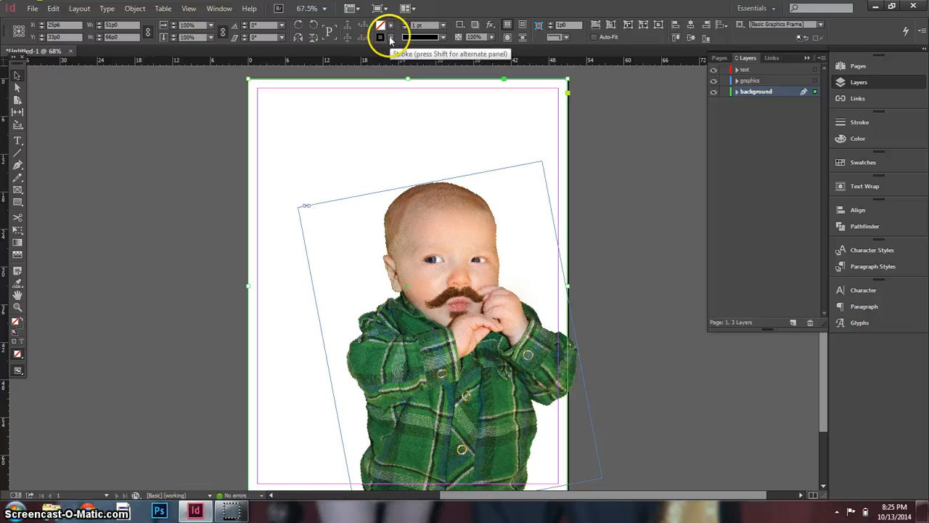
click(391, 38)
click(299, 61)
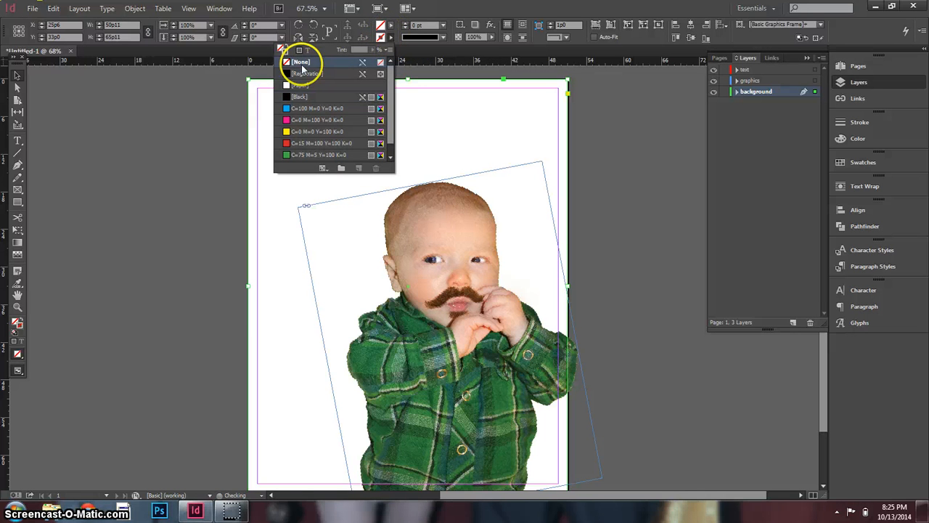
click(391, 28)
click(390, 28)
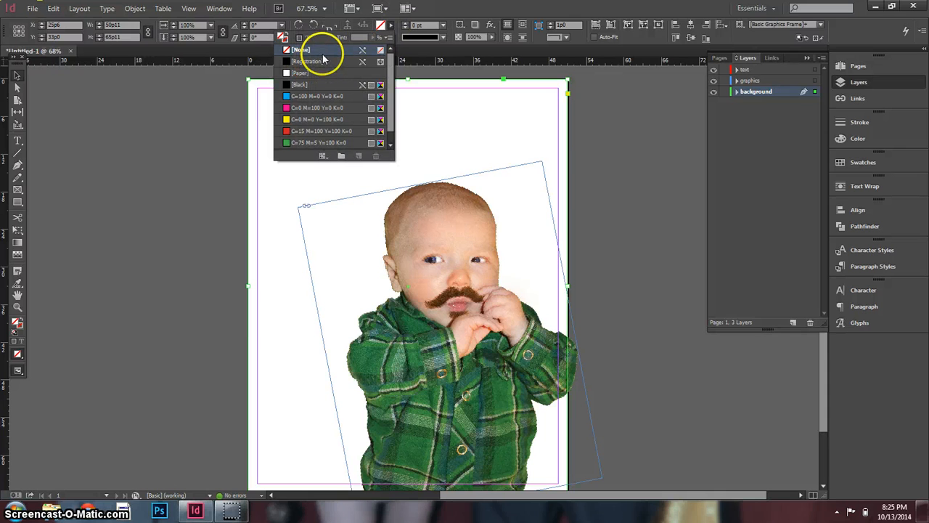
click(338, 83)
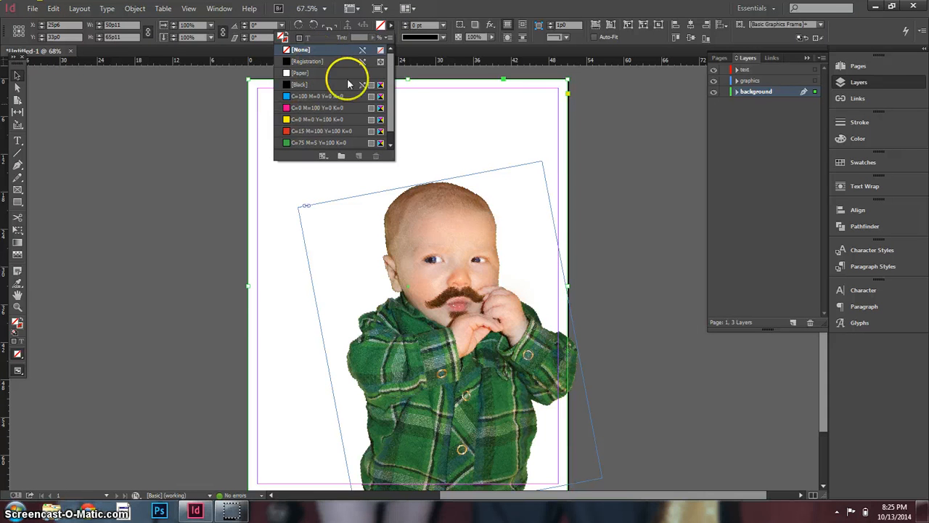
drag(385, 115, 389, 66)
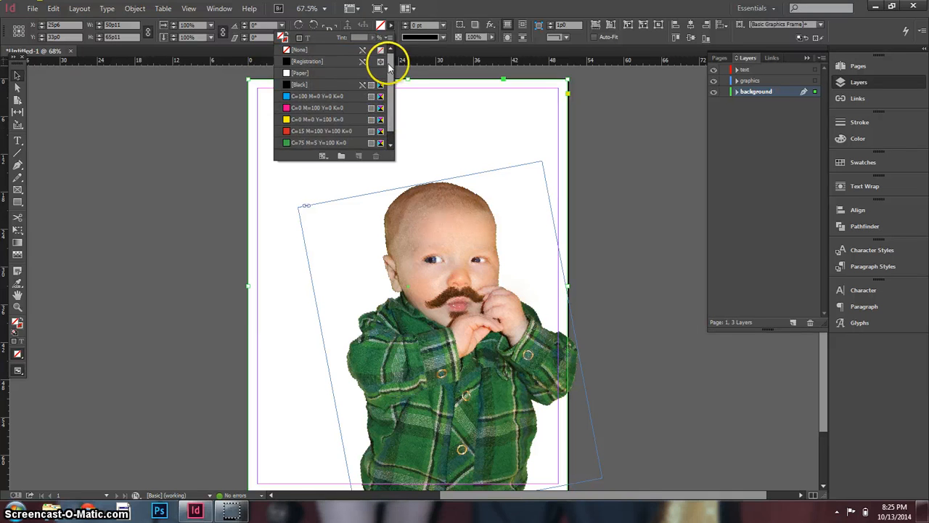
click(454, 7)
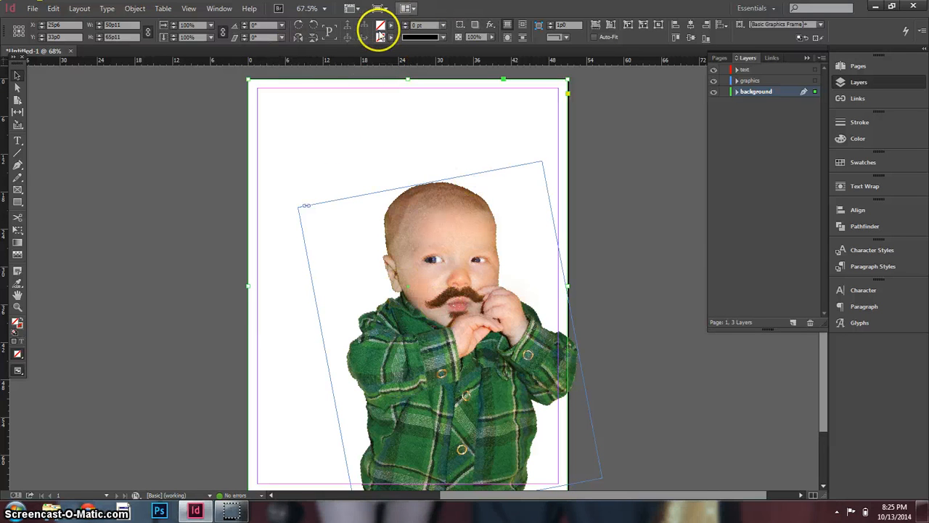
Try diagonal white-to-black gradients on the background rectangle with the Gradient Swatch tool, undoing each attempt
click(18, 242)
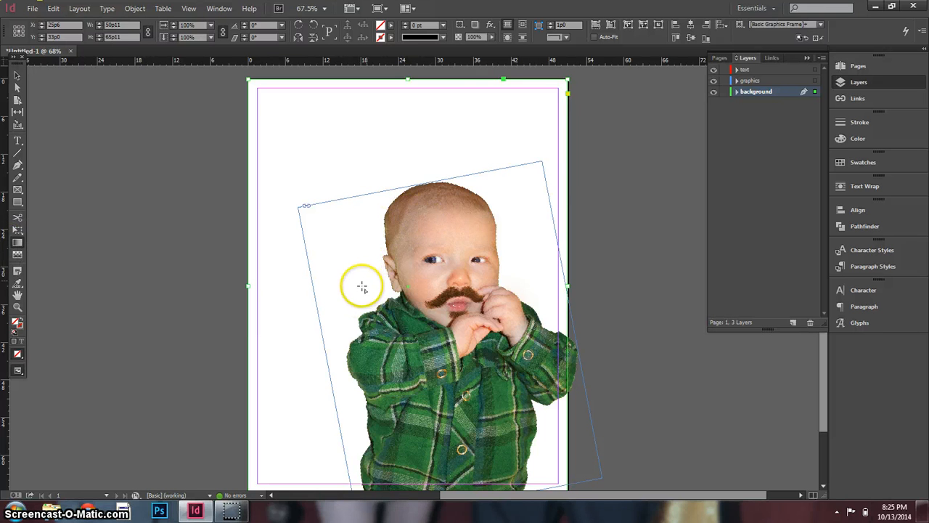
drag(358, 291, 554, 424)
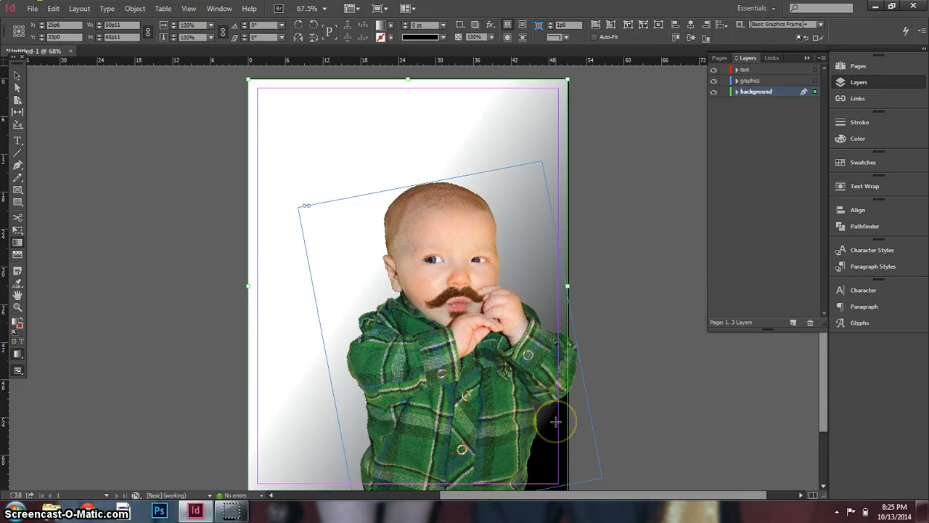
key(ctrl+z)
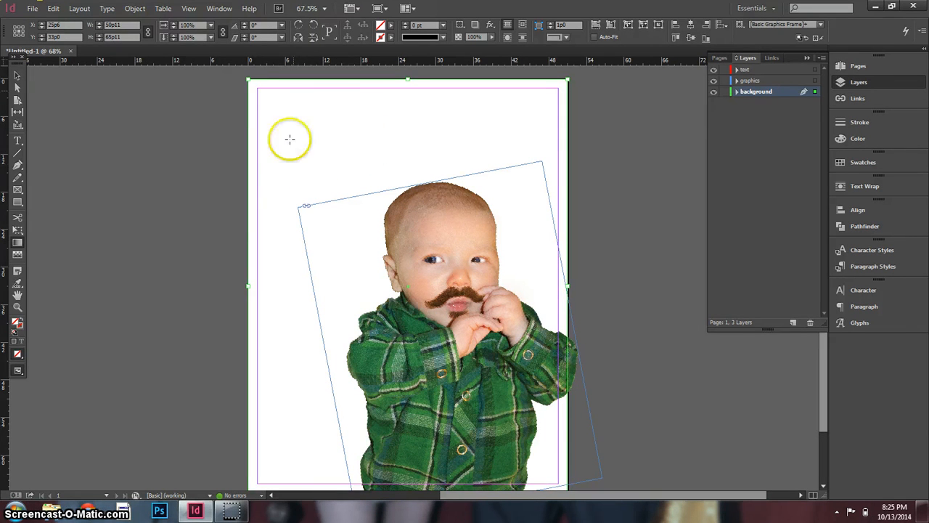
drag(313, 134, 475, 417)
key(ctrl+z)
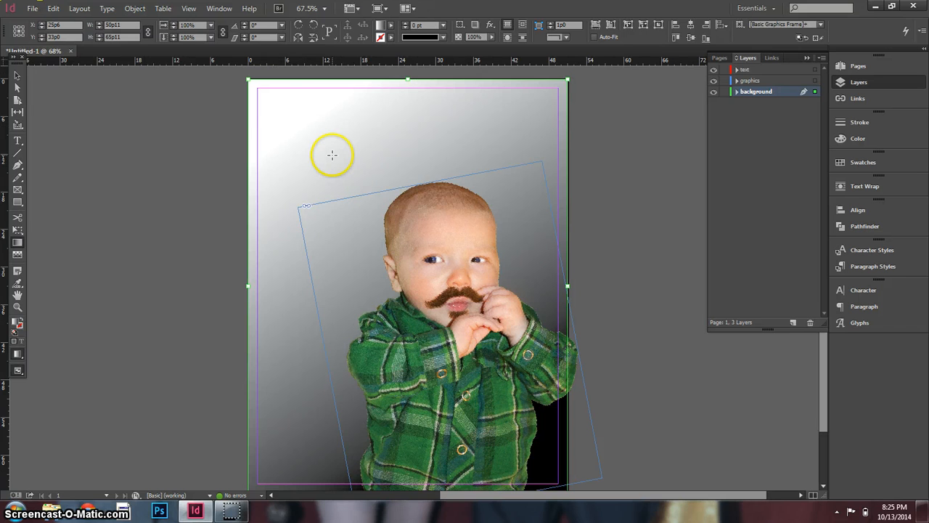
key(ctrl+z)
Fill the background rectangle with a white-to-black gradient from upper left to lower right, and save it as a new swatch
drag(321, 138, 513, 436)
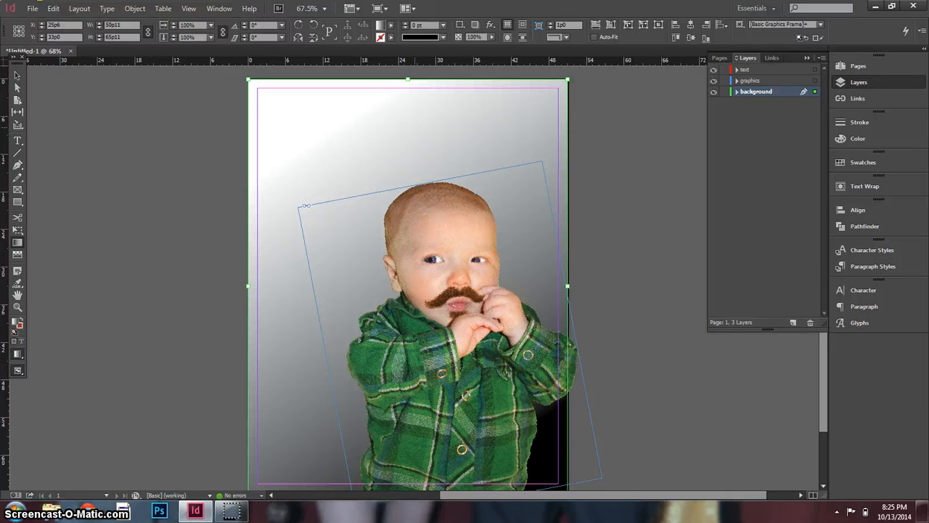
click(391, 26)
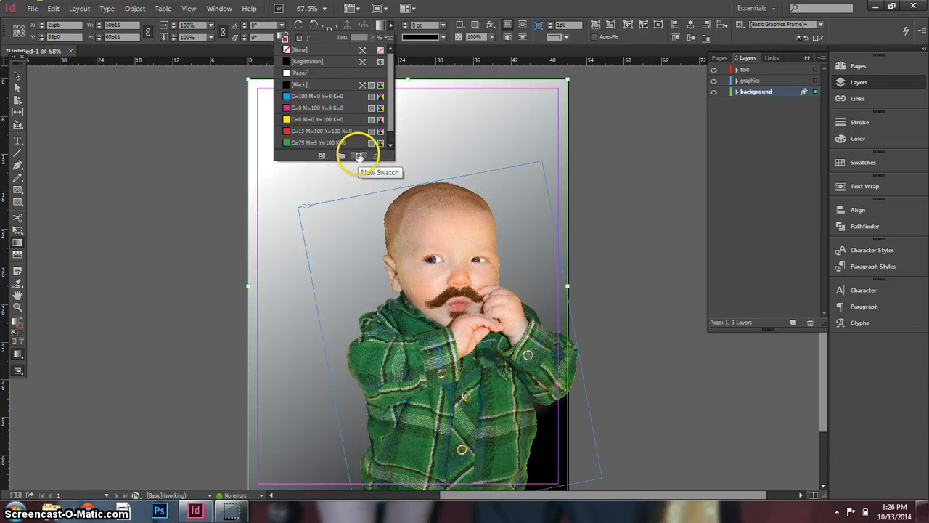
click(357, 158)
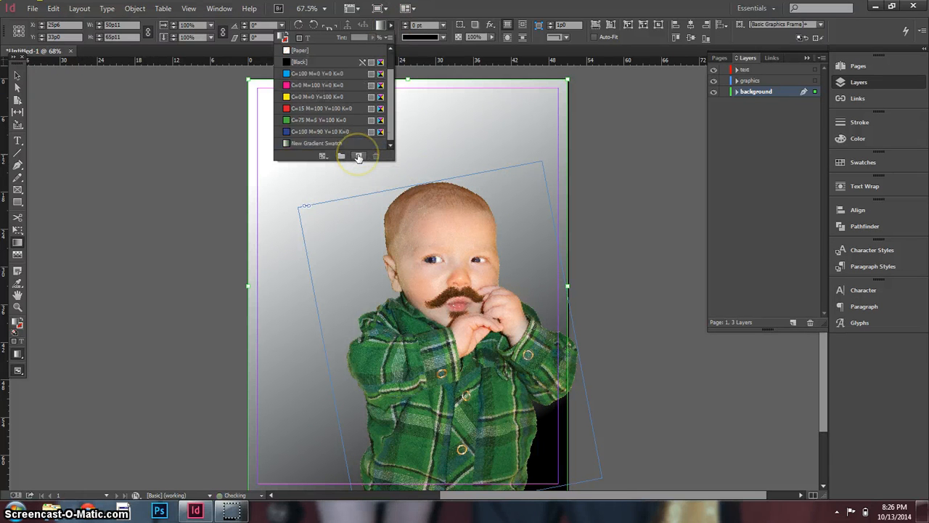
Rename the new gradient swatch to neutralGradent and change its type to Radial with the preview on
double_click(286, 145)
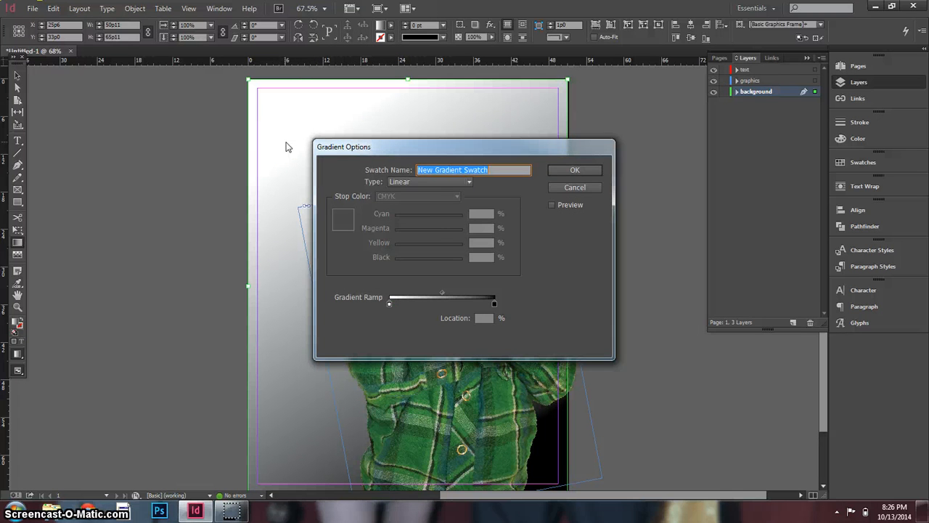
drag(465, 147, 651, 107)
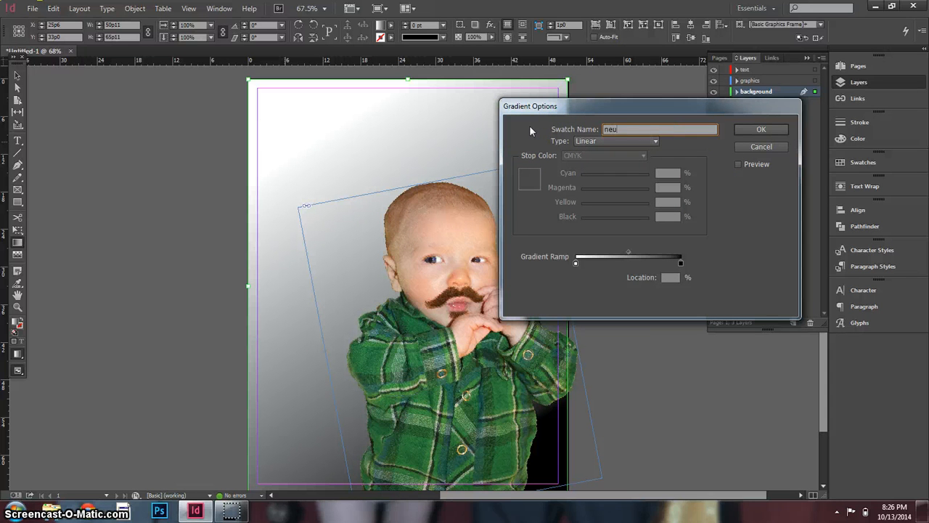
text(alGran)
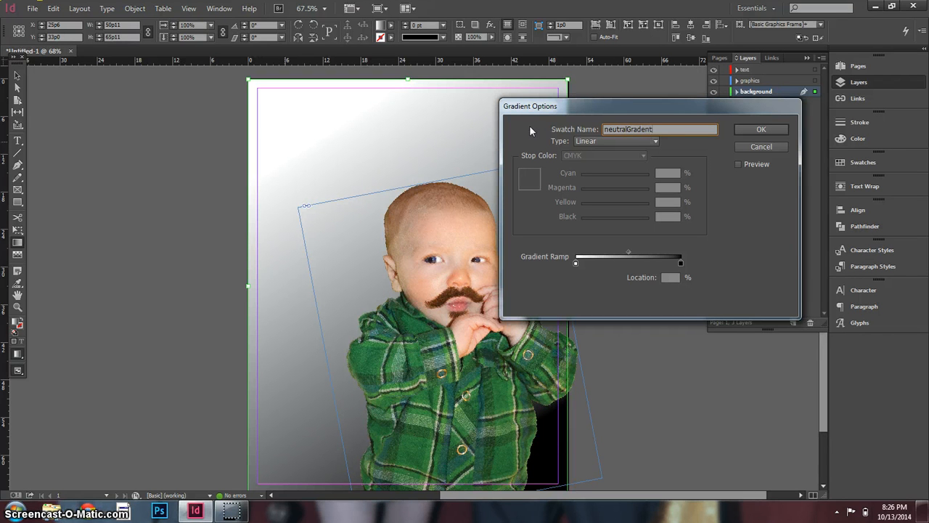
click(617, 141)
click(608, 166)
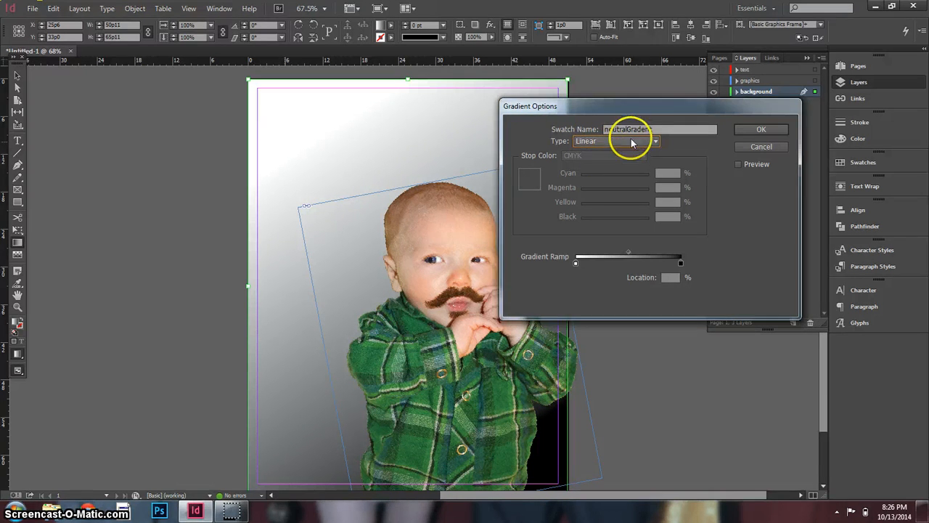
click(631, 141)
click(601, 165)
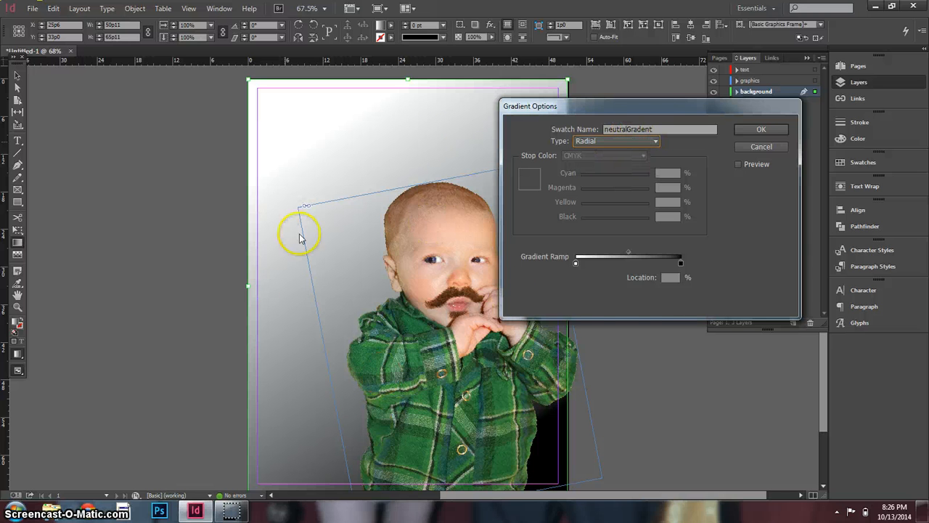
click(757, 166)
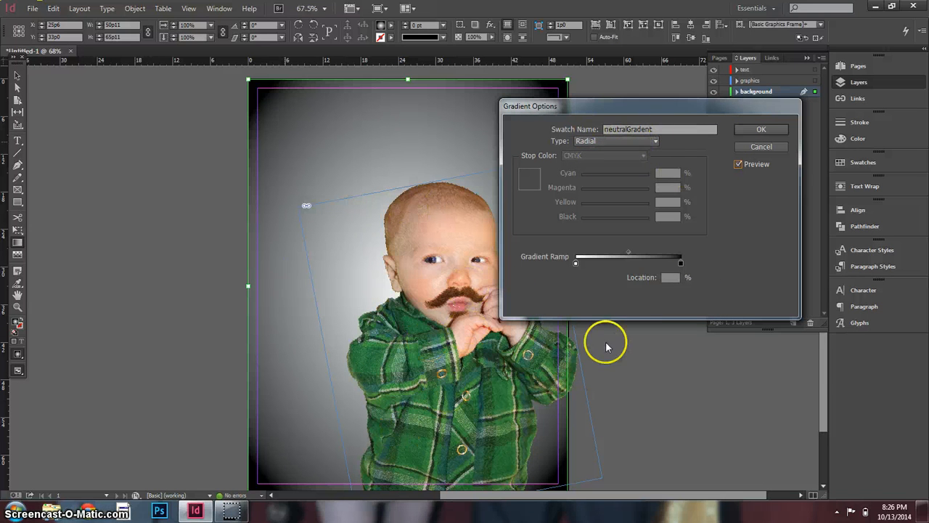
Set the gradient's start stop to 36% yellow and its end stop to CMYK with 24% yellow and 70% black
click(577, 262)
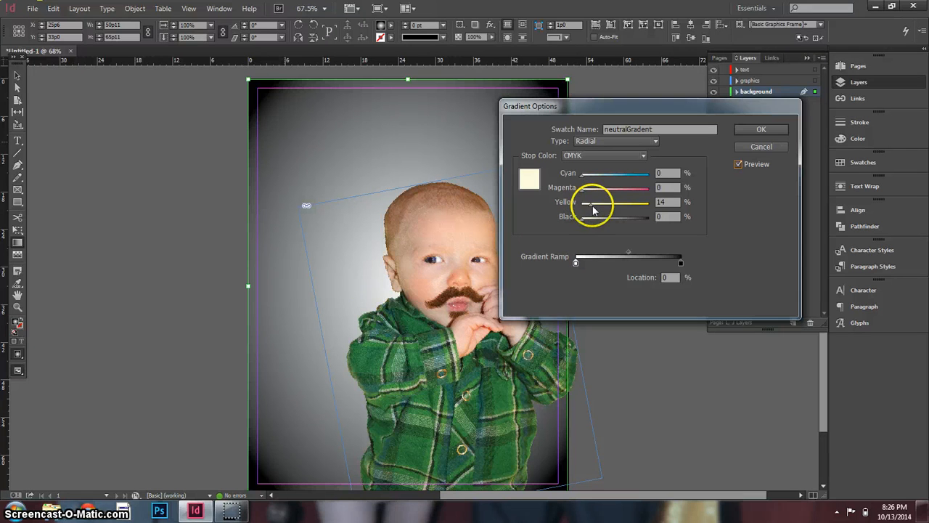
drag(611, 208, 607, 208)
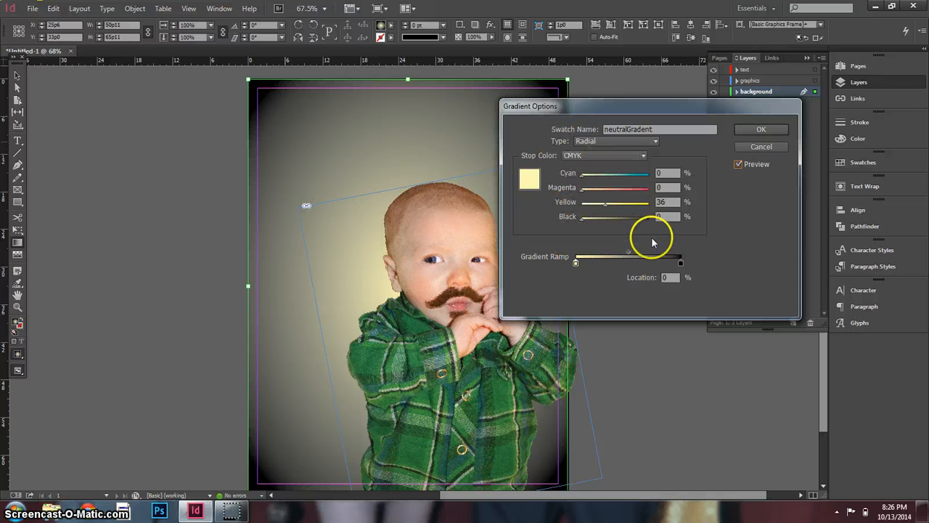
click(680, 263)
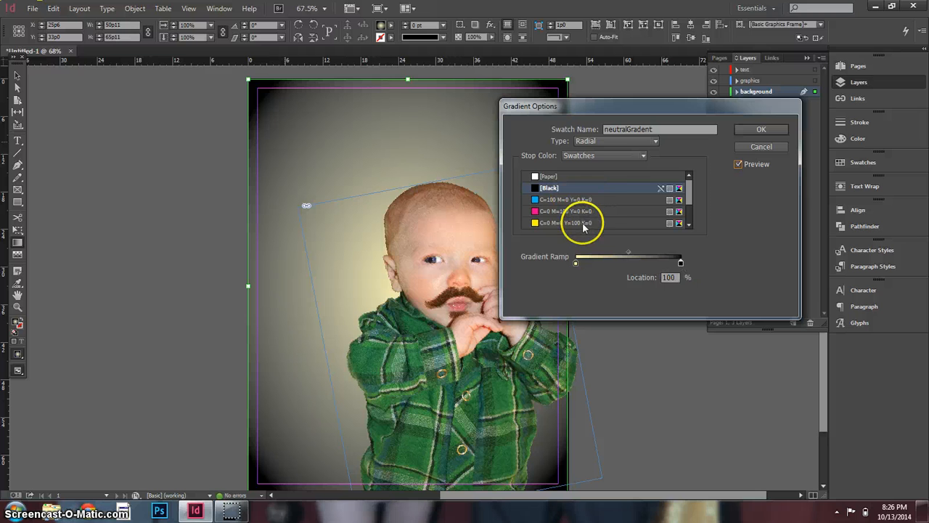
click(615, 155)
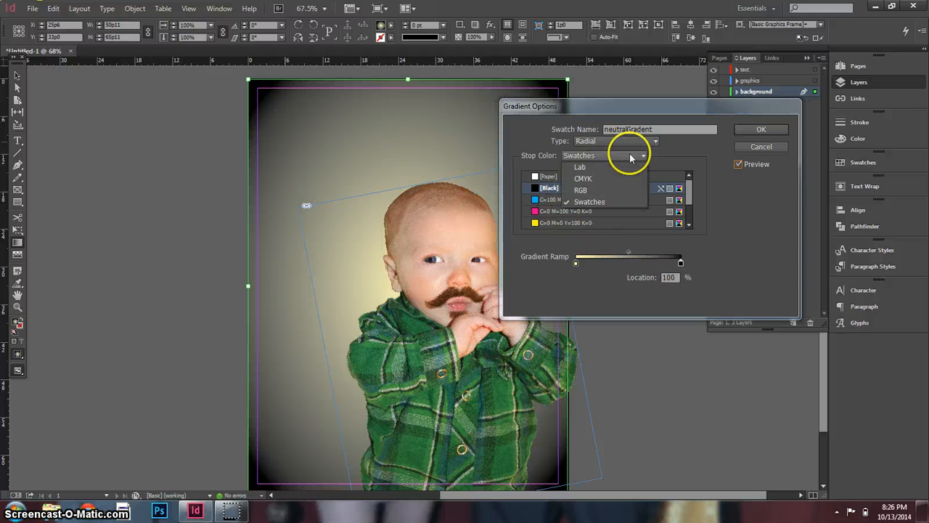
click(584, 178)
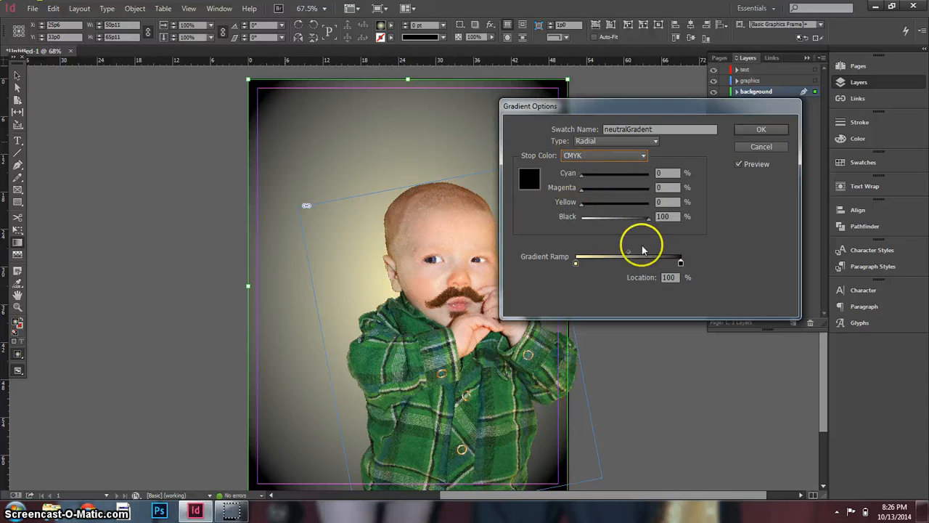
drag(583, 204, 597, 204)
drag(648, 218, 627, 225)
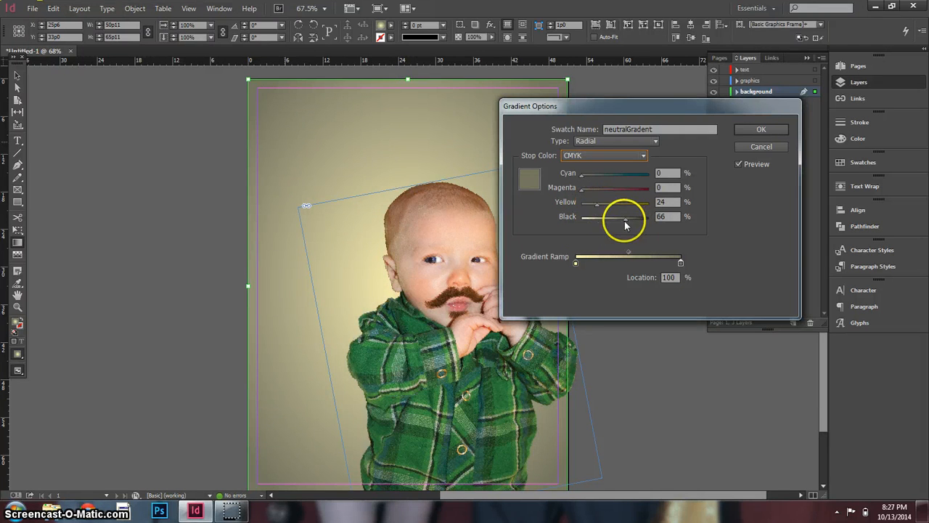
drag(630, 223, 629, 223)
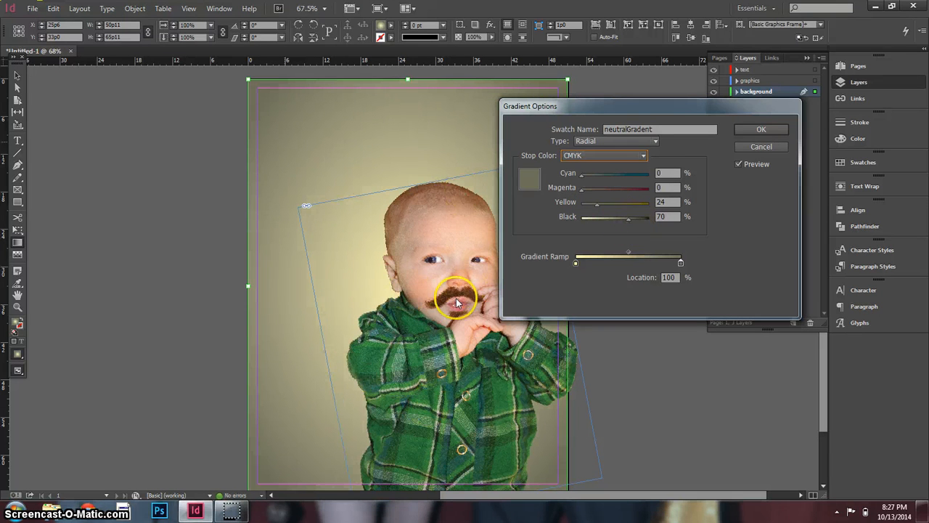
click(755, 129)
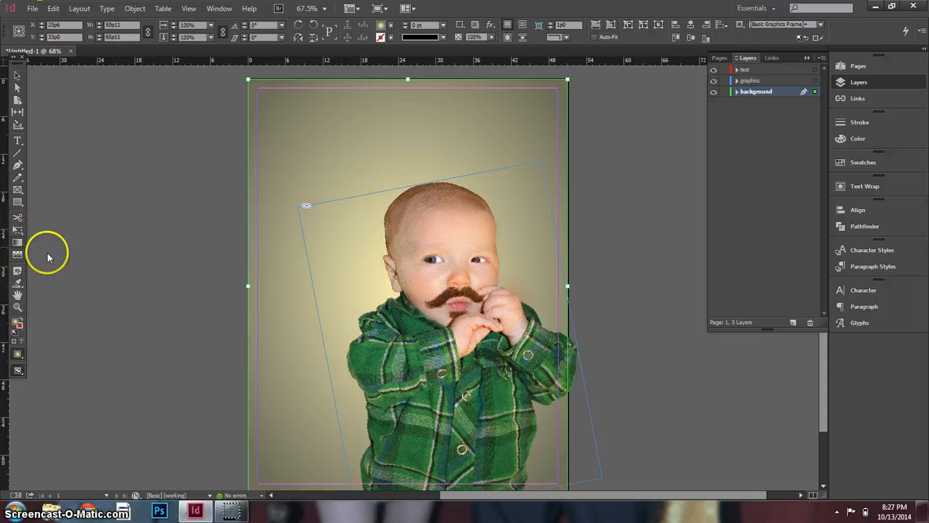
Redraw the background's radial gradient from the page's upper left toward its lower right, and lock the background layer
drag(323, 157, 502, 420)
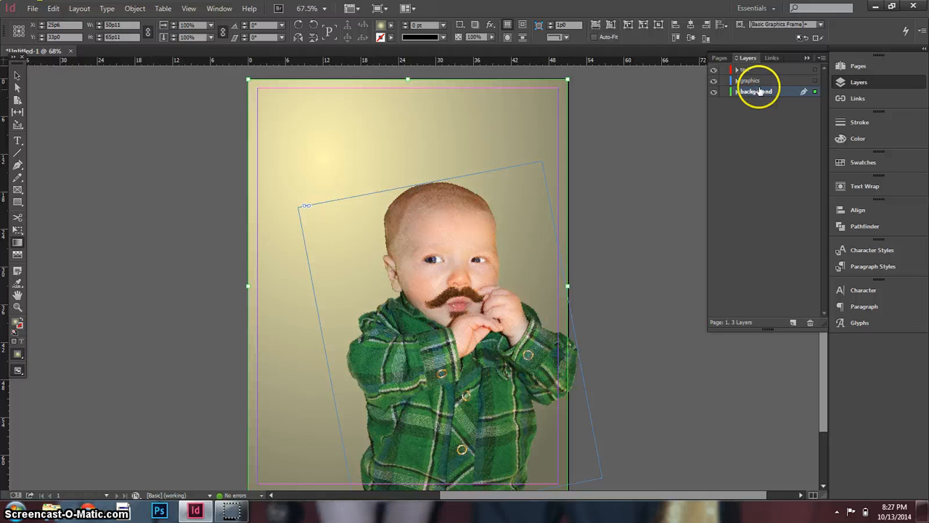
click(723, 91)
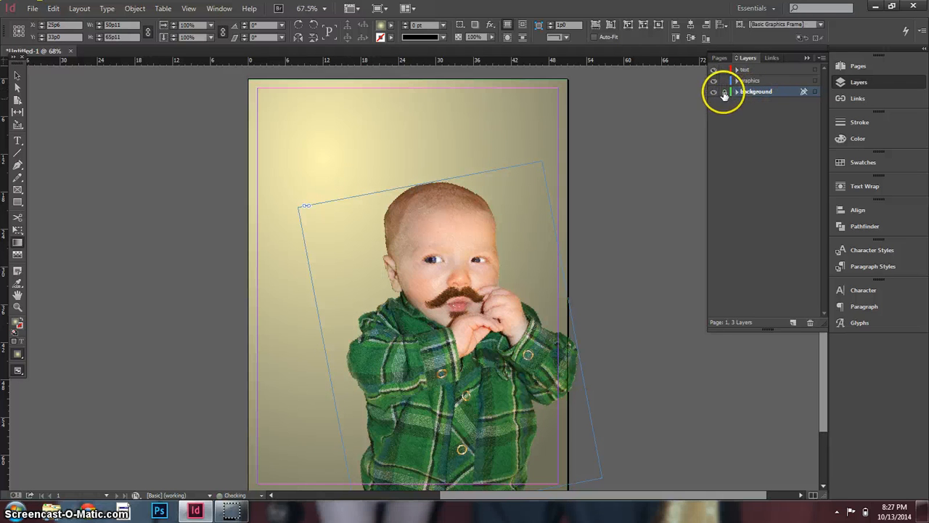
click(17, 74)
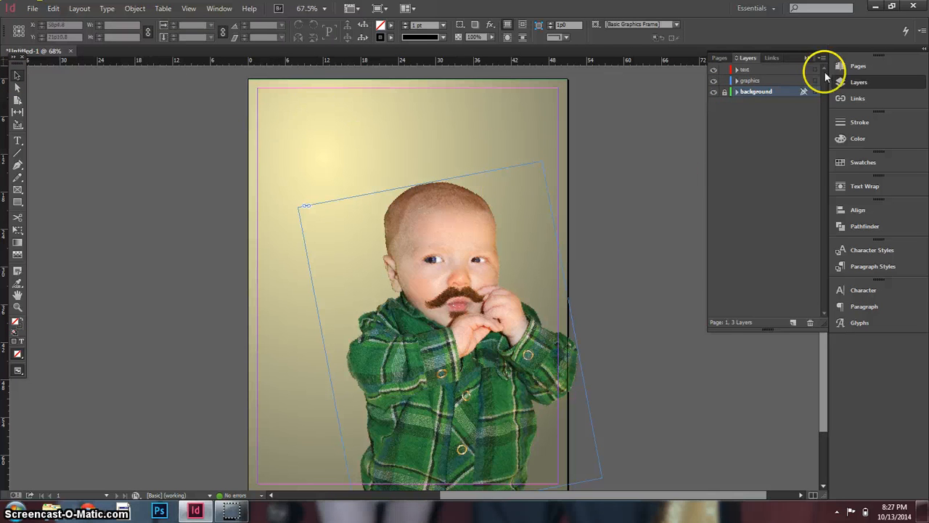
click(723, 92)
click(500, 92)
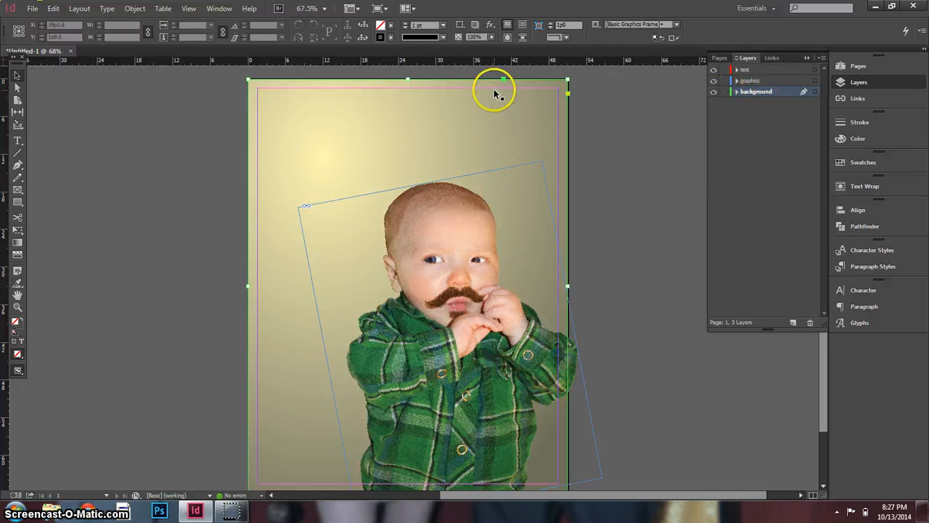
click(723, 92)
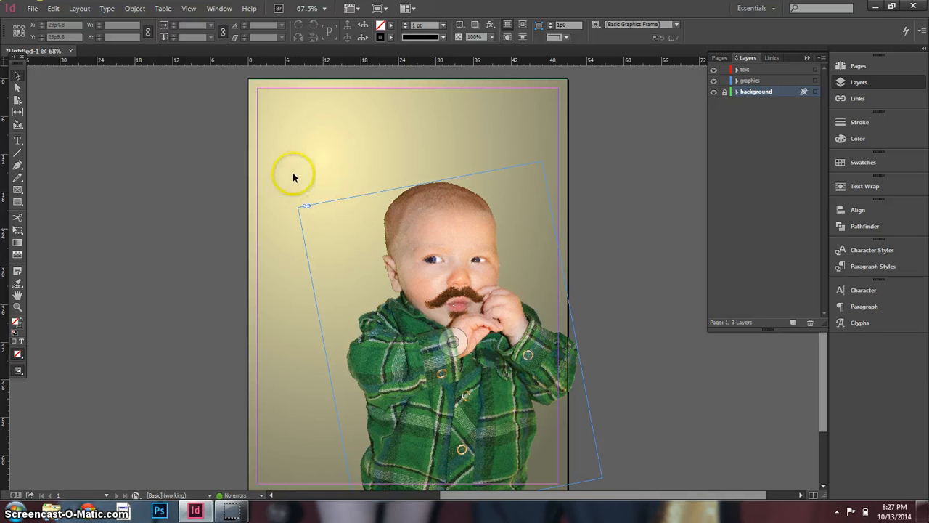
On the graphics layer, draw a rectangle frame about 24p0 by 7p3.6 from the upper-left corner of the page margins
click(17, 191)
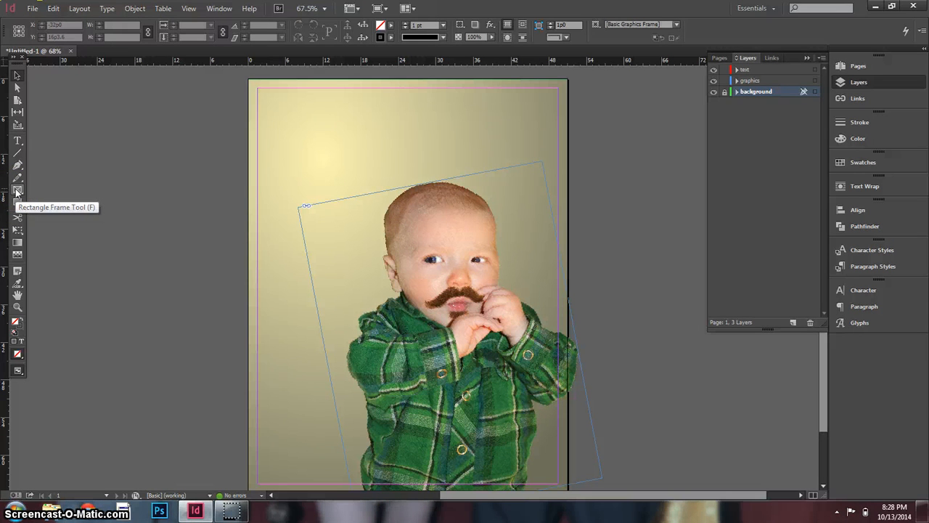
click(258, 89)
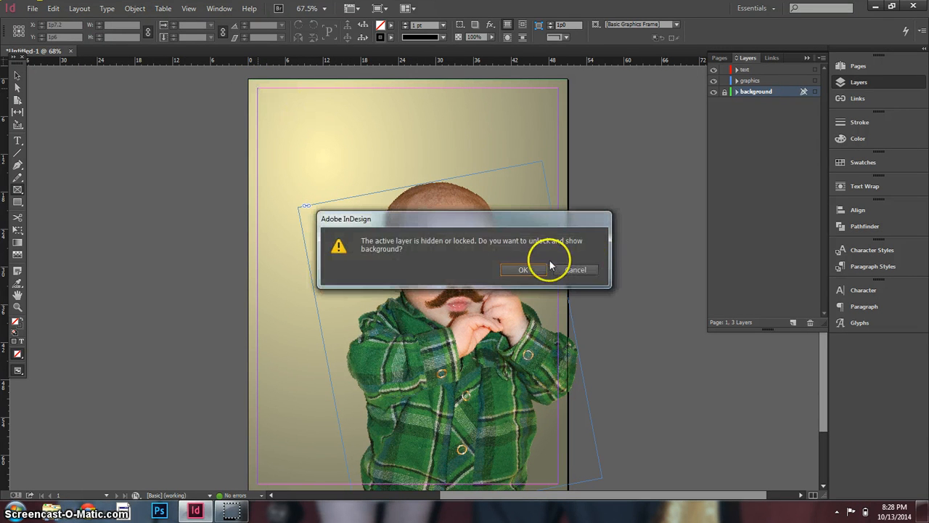
click(524, 270)
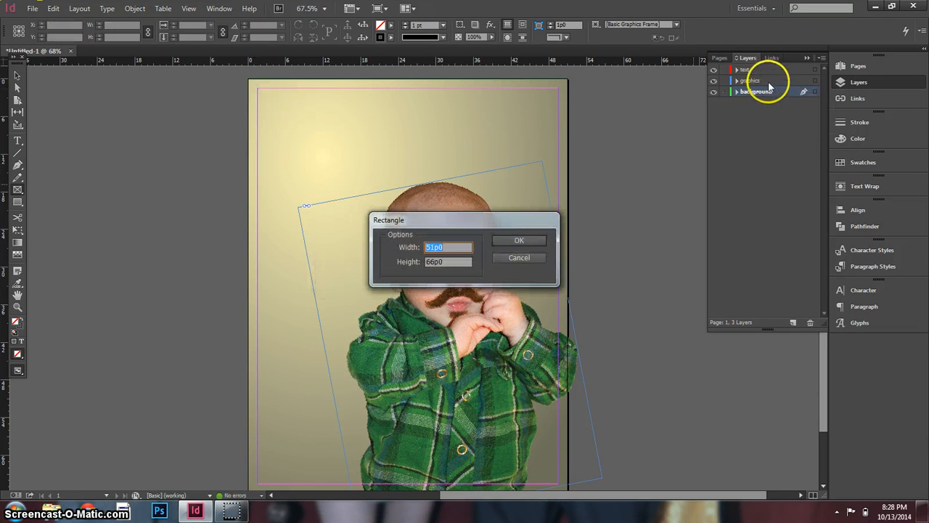
click(520, 258)
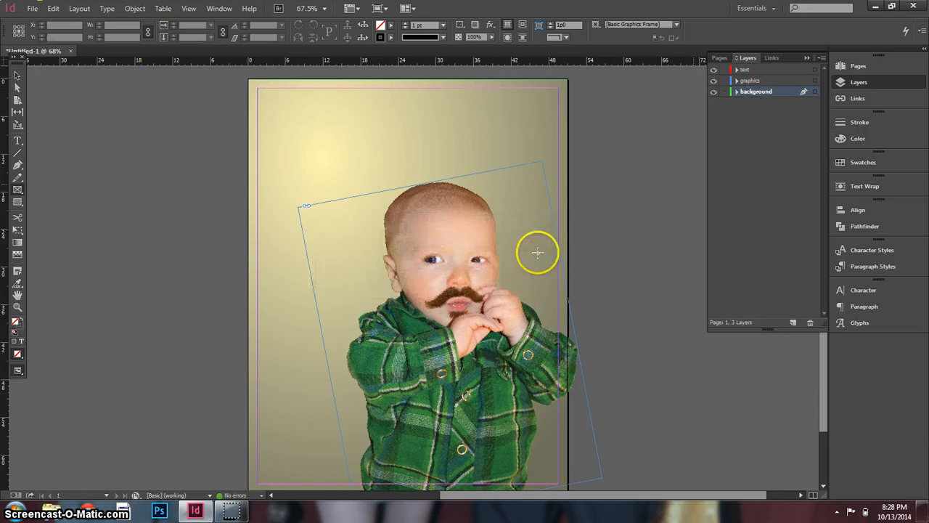
click(751, 81)
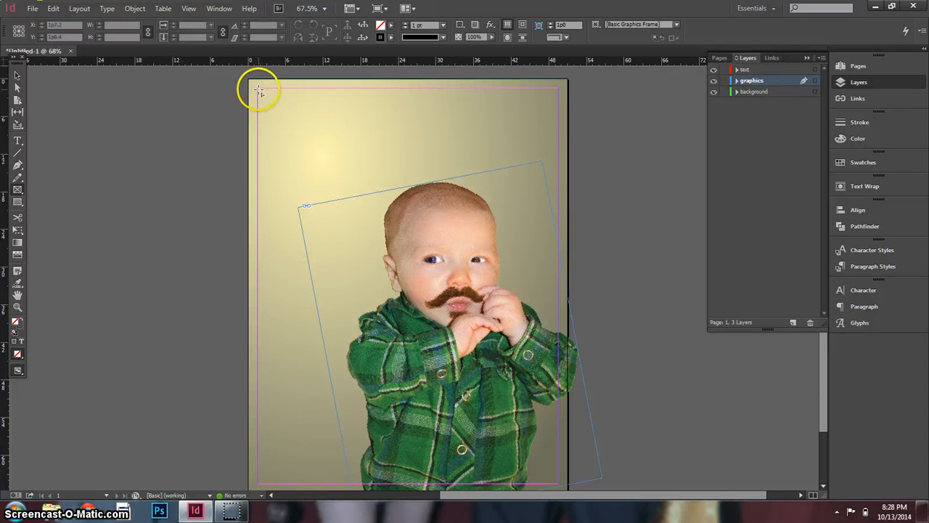
drag(258, 89, 449, 136)
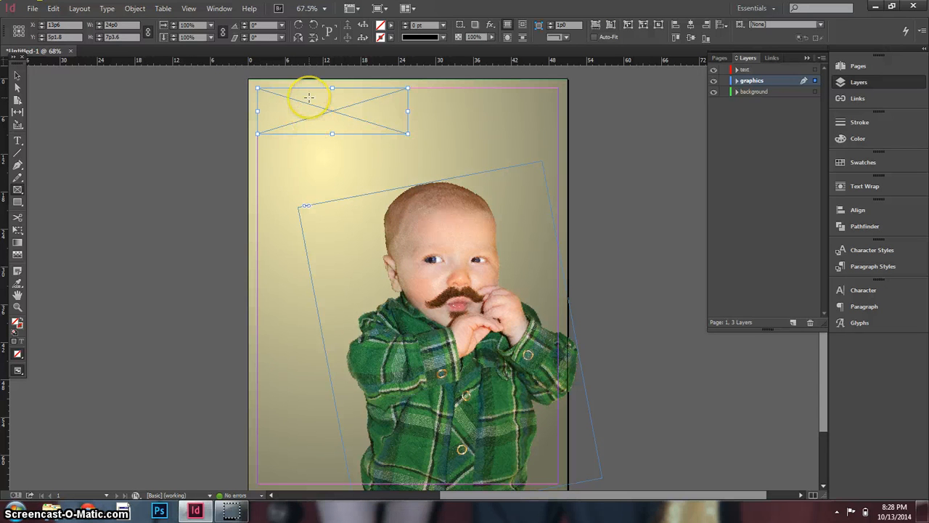
click(17, 75)
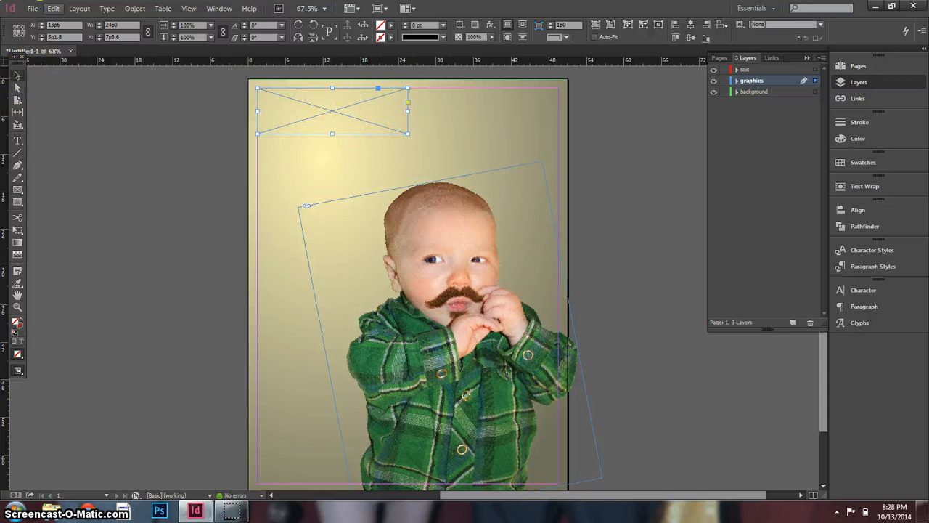
click(33, 8)
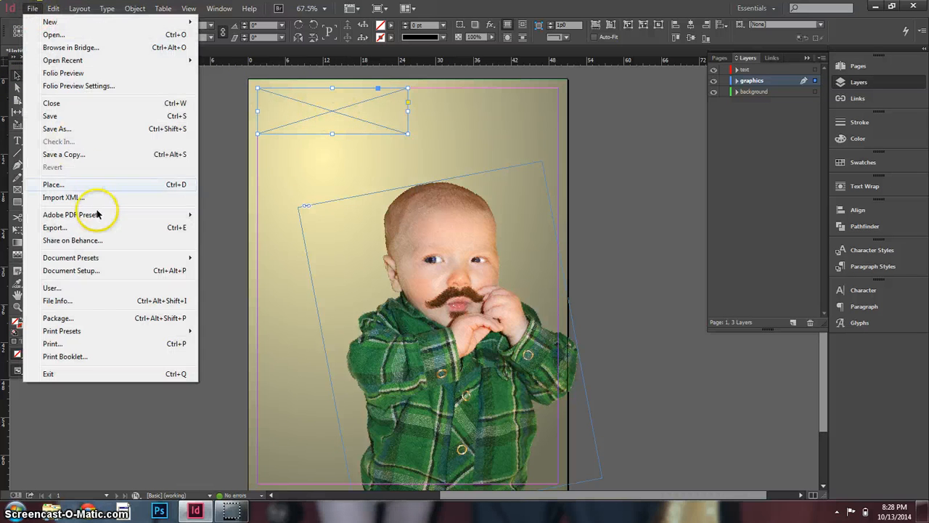
click(66, 196)
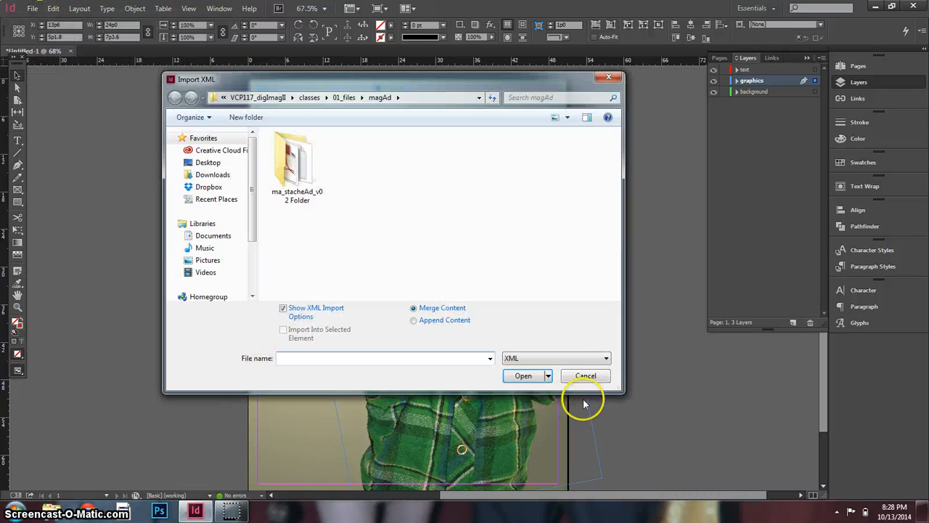
click(580, 375)
Place the maLogo Illustrator file from the magAd folder into the empty frame, and select the logo's frame
click(32, 8)
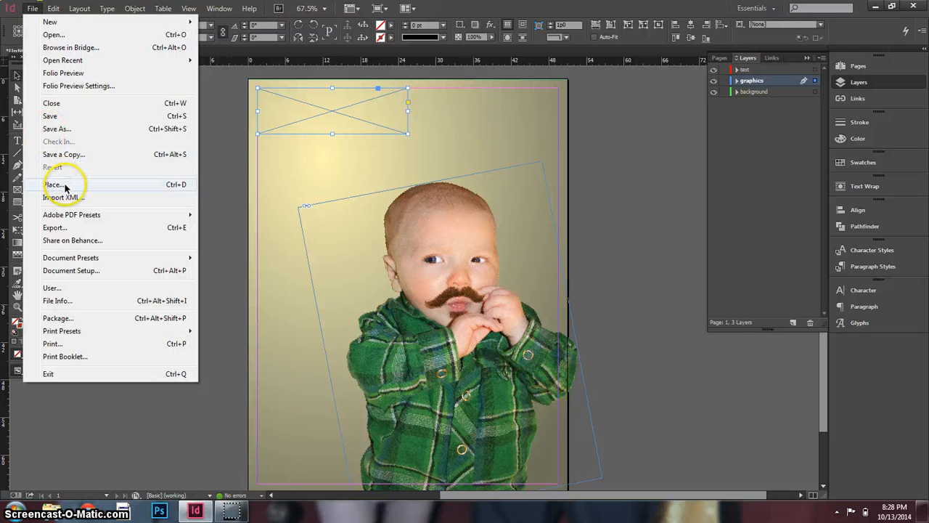
click(65, 183)
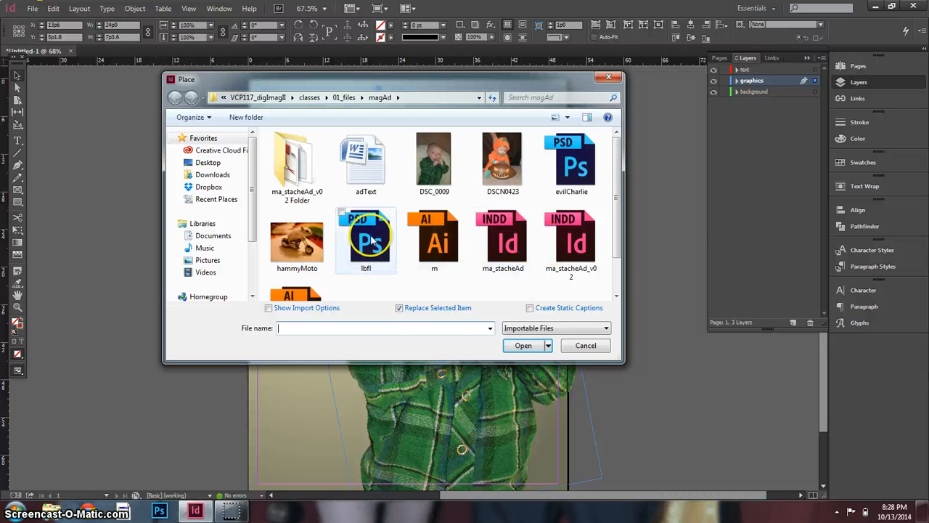
scroll(622, 259, down, 1)
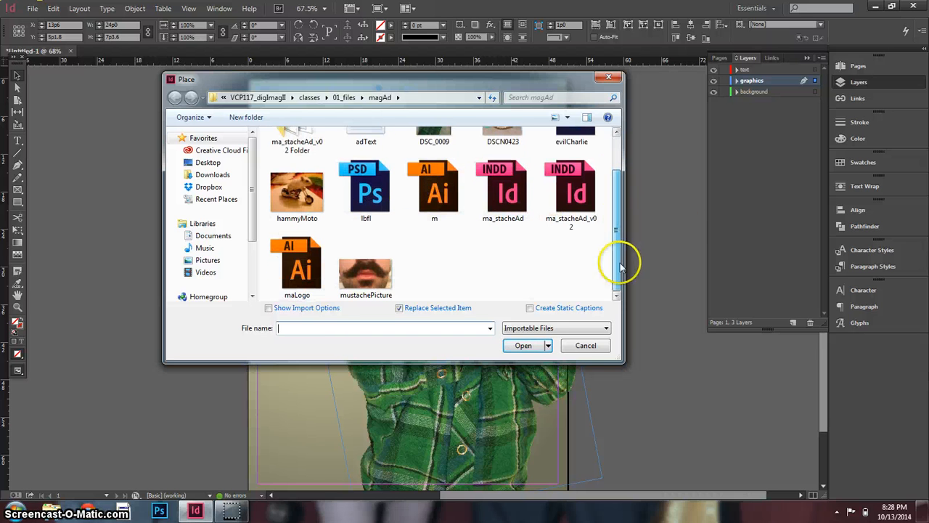
click(301, 267)
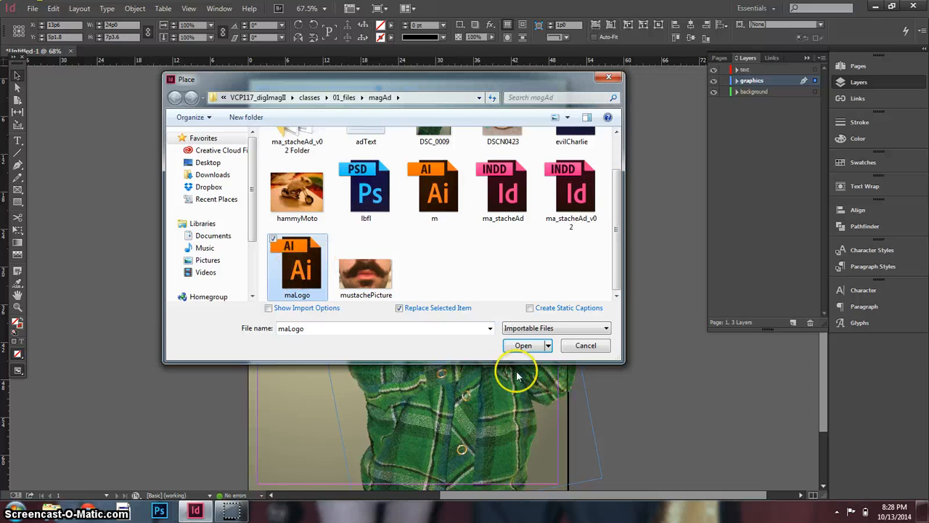
click(523, 345)
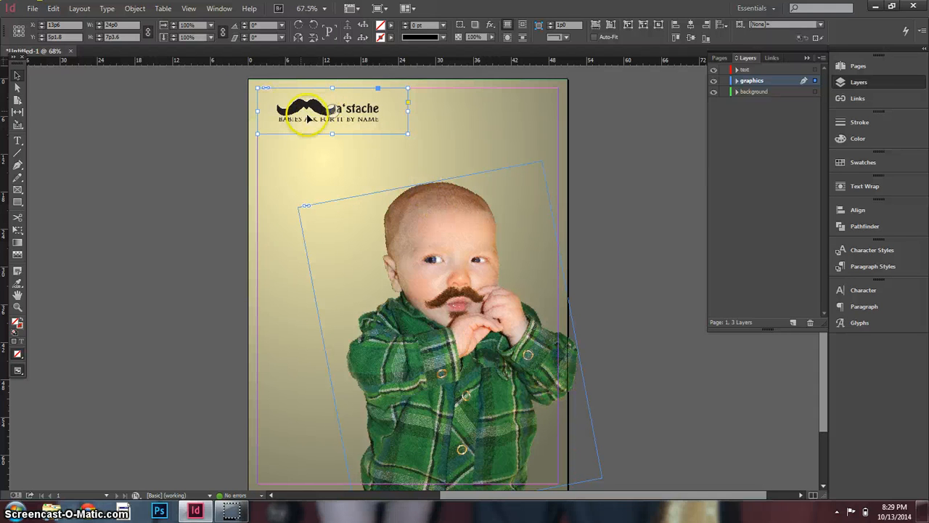
click(334, 109)
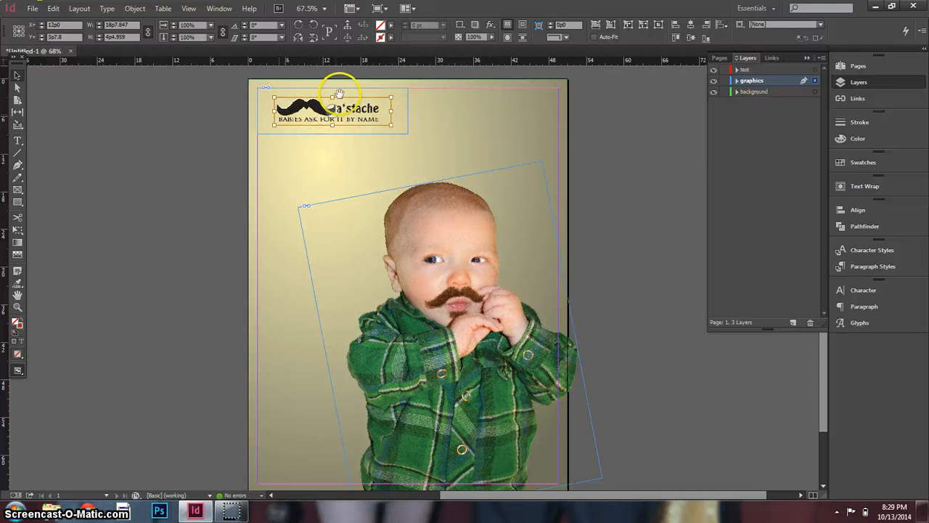
click(293, 130)
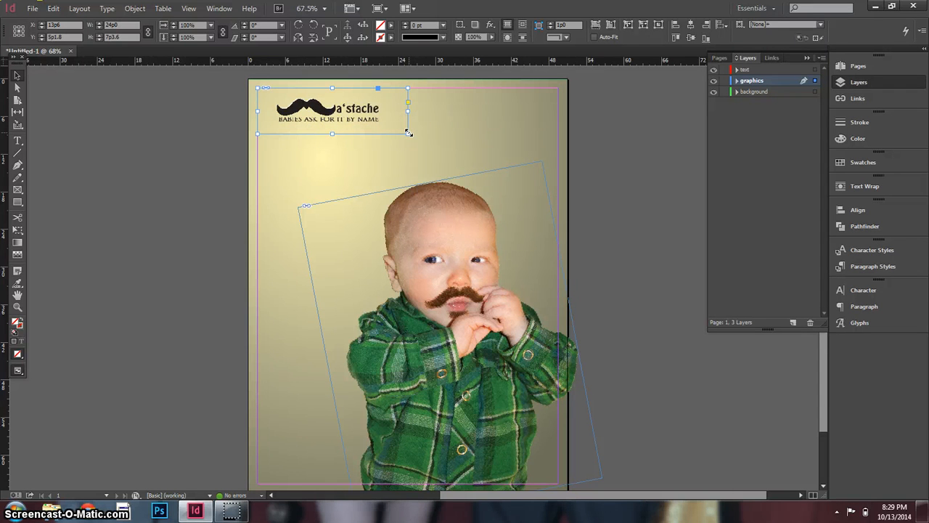
Try fitting the logo's frame to its content in both dimensions, in height only and in width only, undoing each attempt
drag(408, 133, 387, 109)
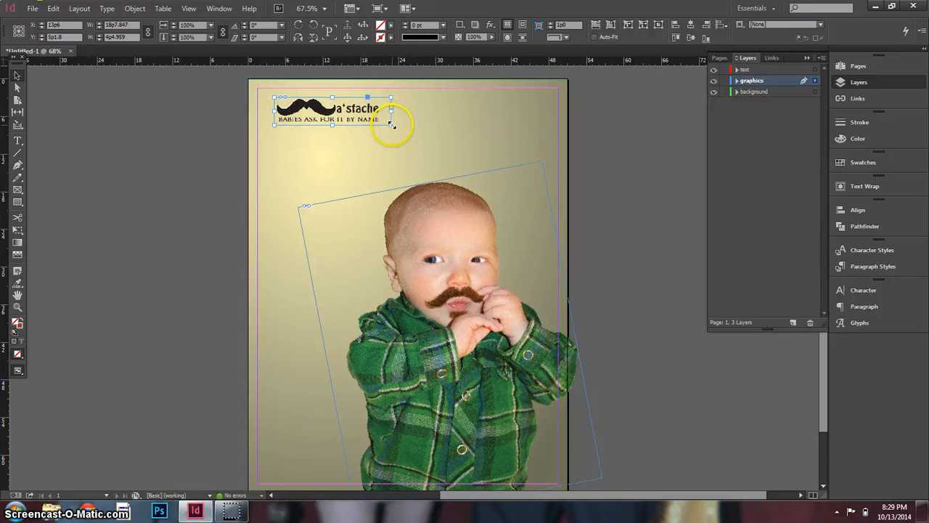
key(ctrl+z)
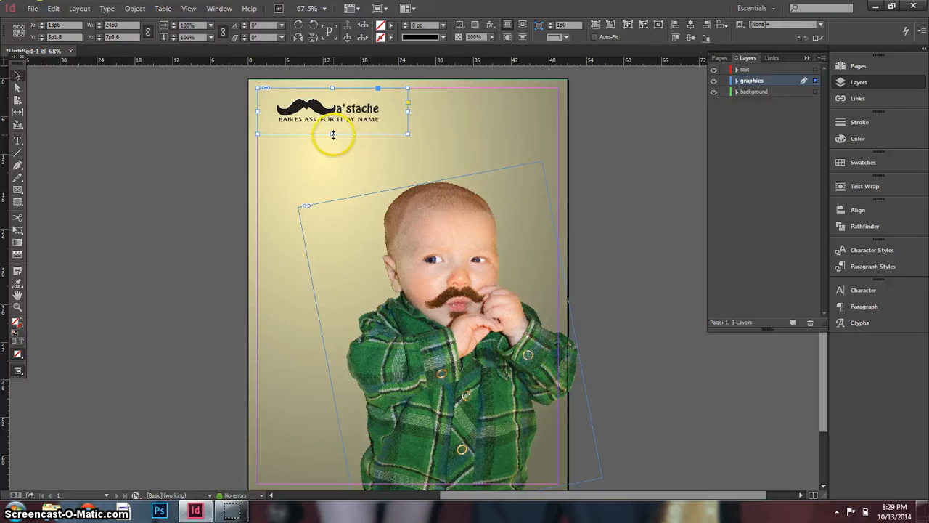
drag(333, 133, 334, 125)
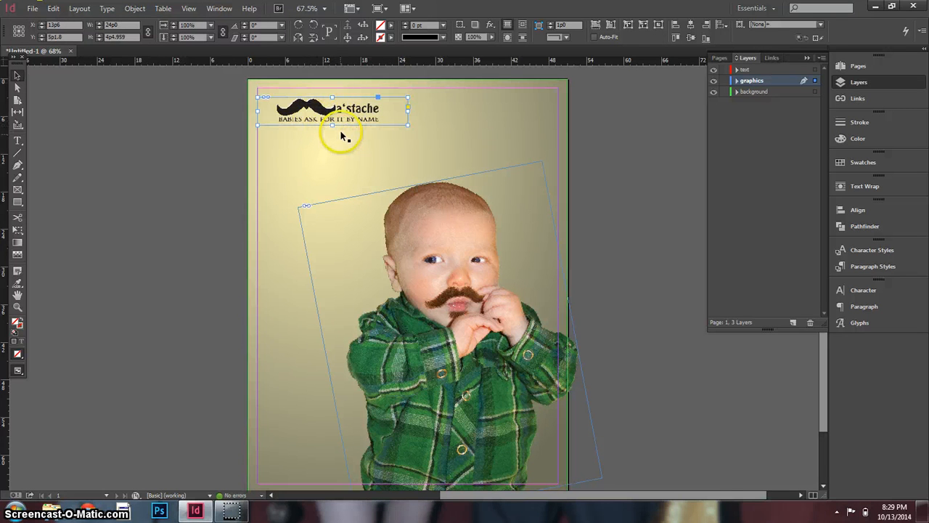
key(ctrl+z)
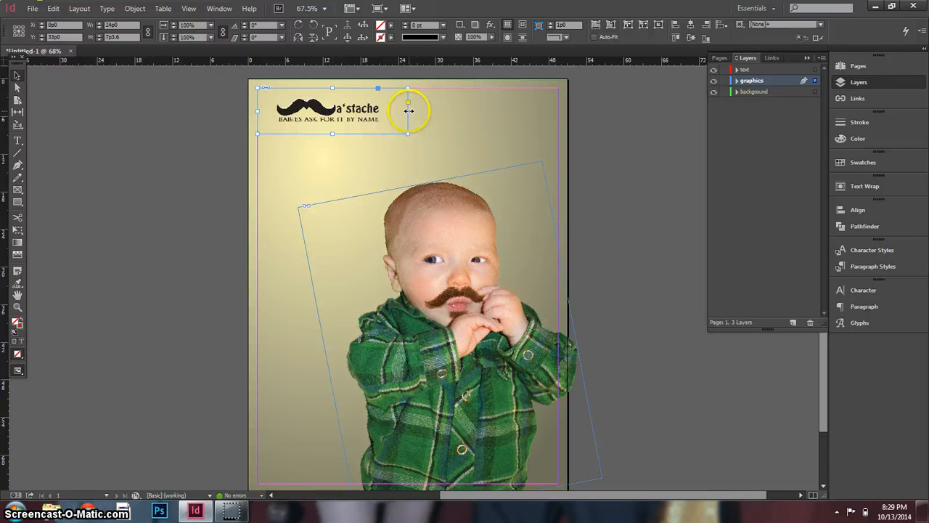
double_click(409, 110)
key(ctrl+z)
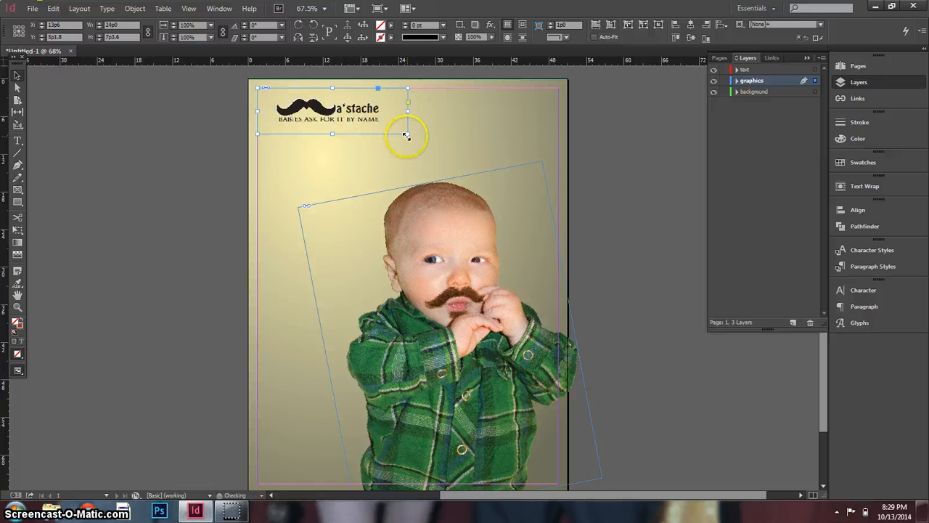
Fit the frame to the logo and move it into the upper-left corner of the page margins
double_click(408, 134)
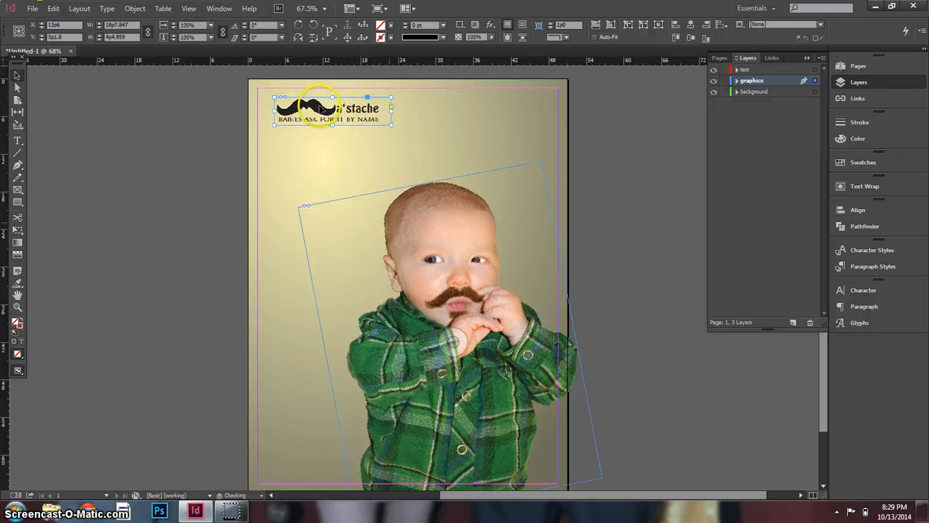
drag(325, 113, 307, 100)
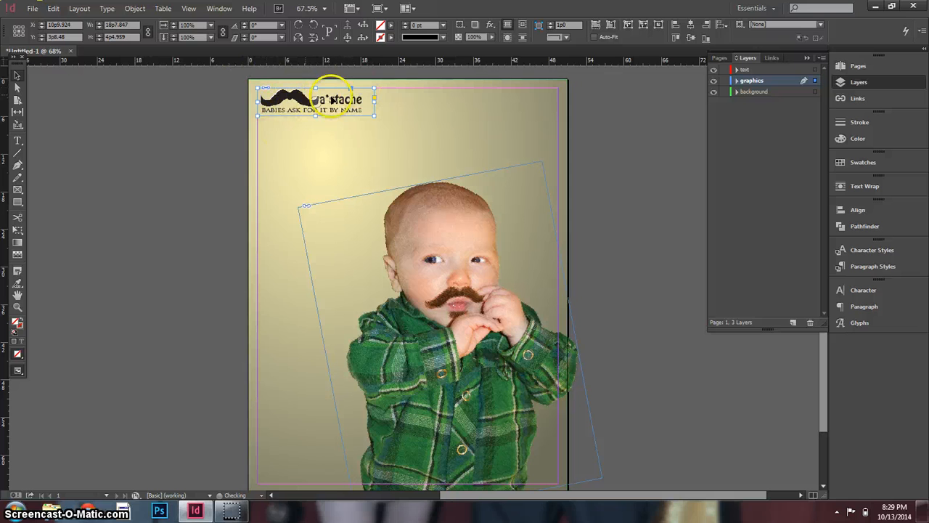
click(89, 168)
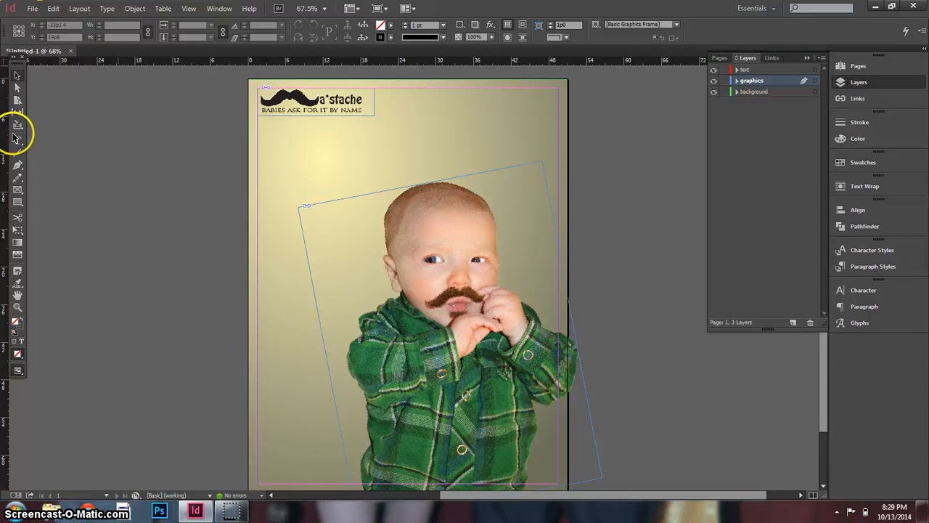
Draw an empty rectangle frame about 13p9.6 by 6p2.4 near the lower-left corner of the page margins
click(17, 190)
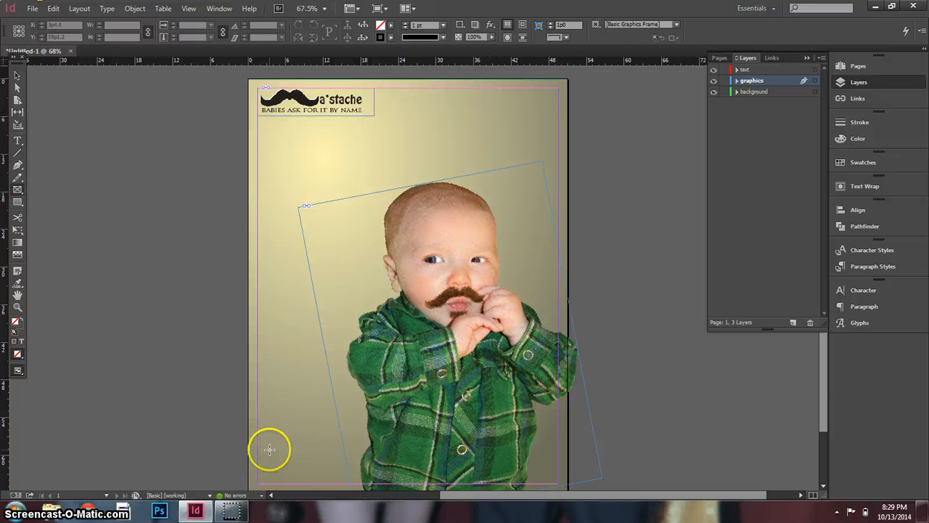
drag(306, 455, 355, 480)
click(20, 76)
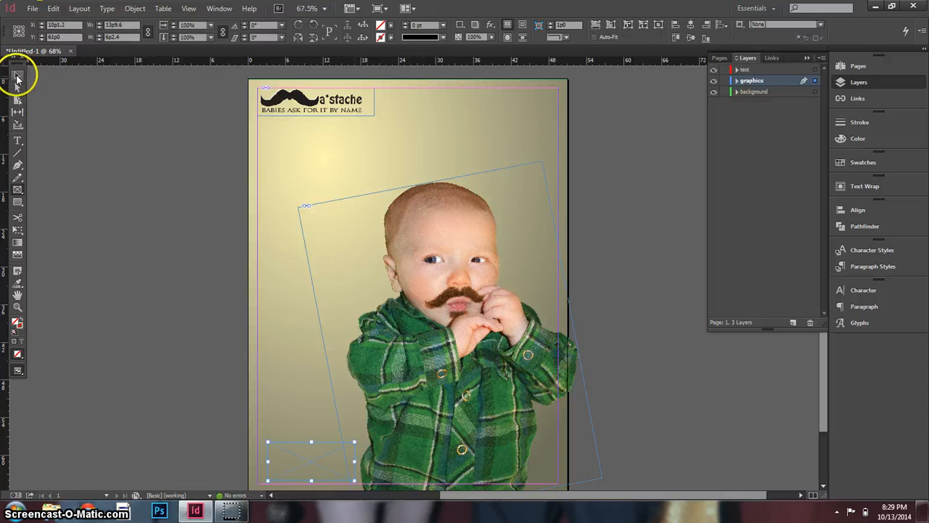
click(129, 363)
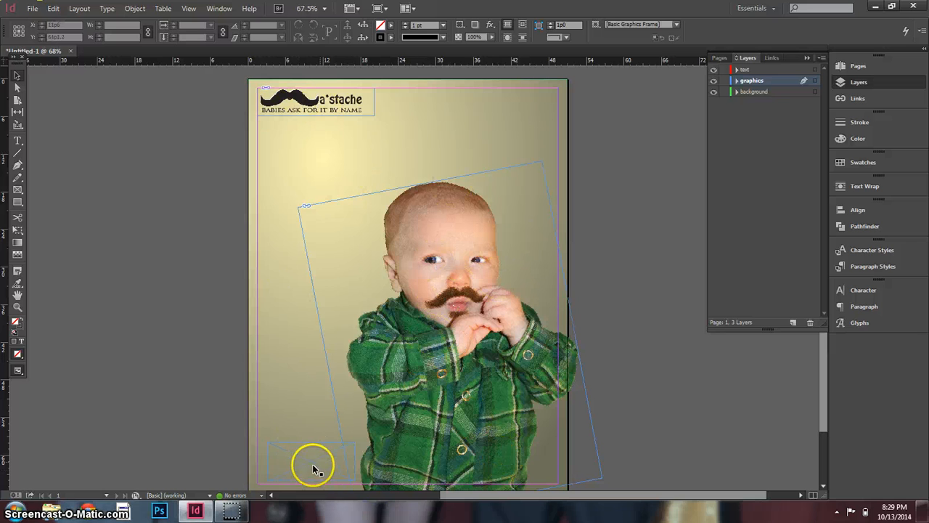
Place the Illustrator file m from the magAd folder into the empty frame at the page's lower left
click(33, 8)
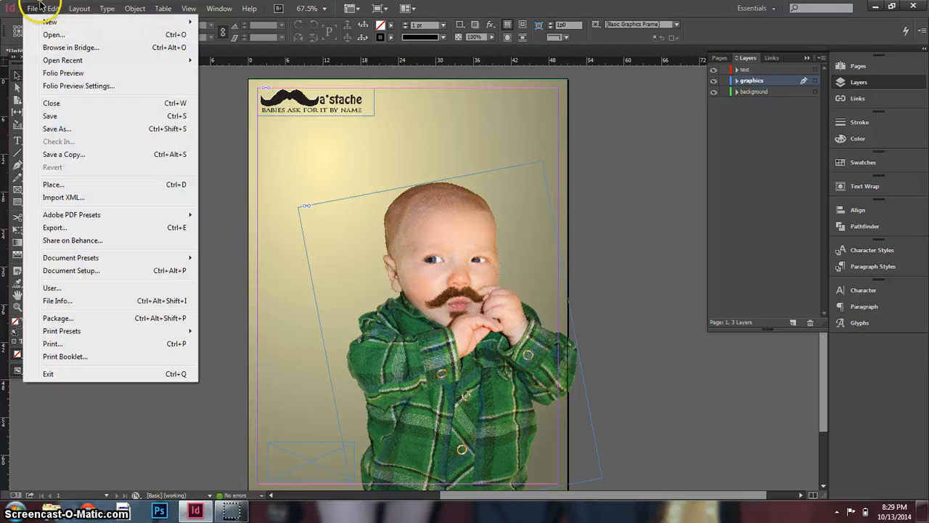
click(73, 182)
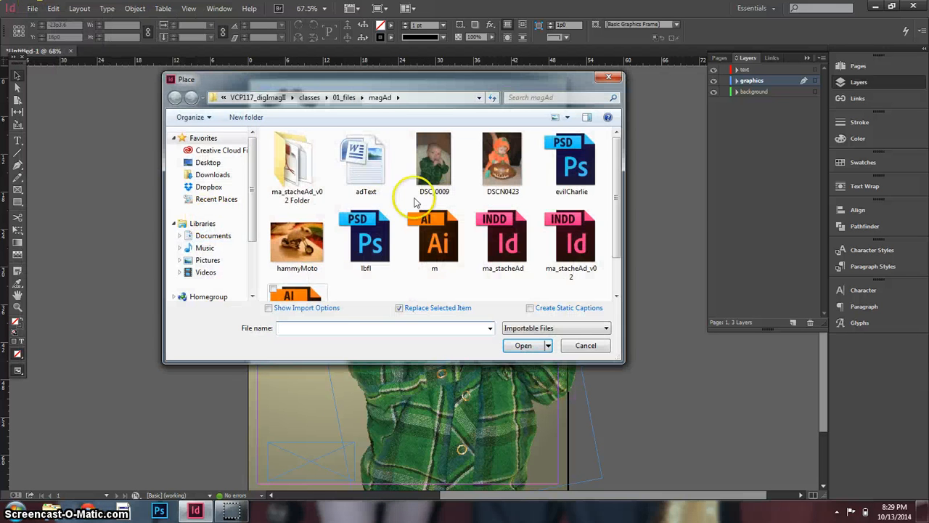
click(436, 240)
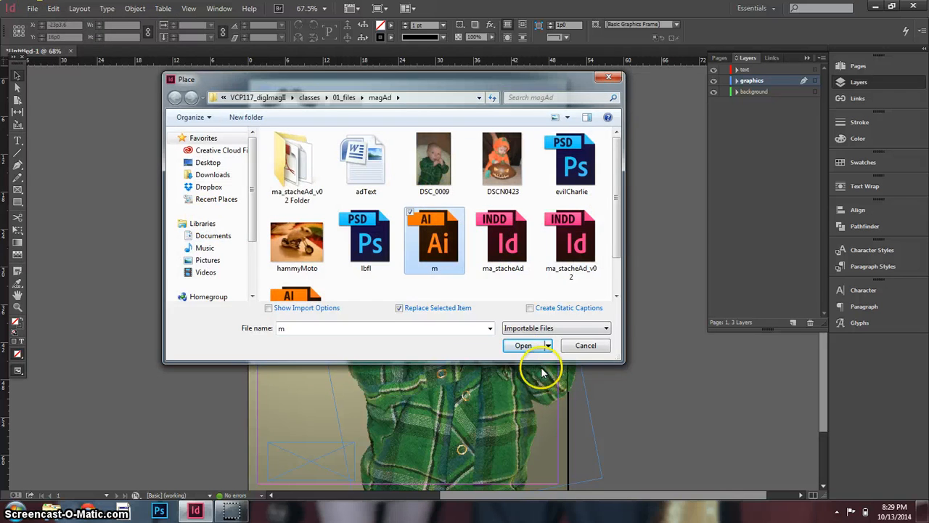
click(523, 345)
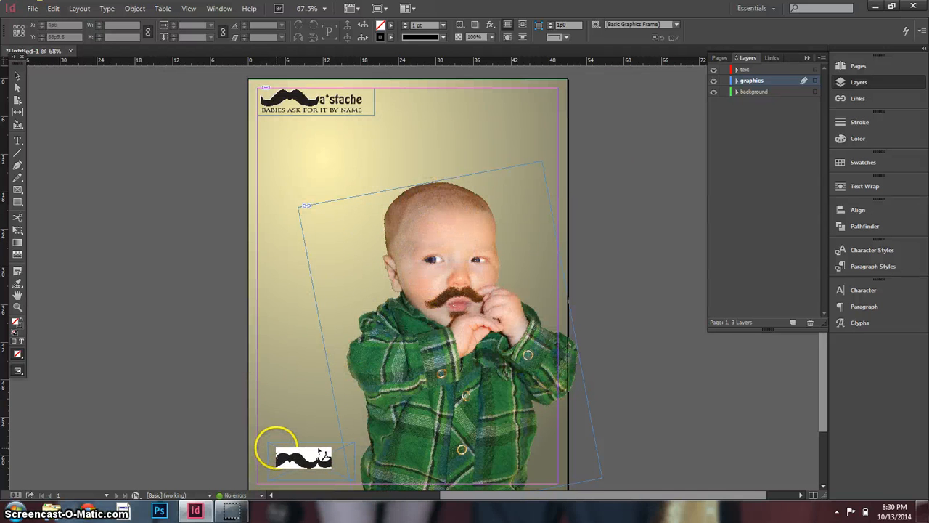
click(277, 448)
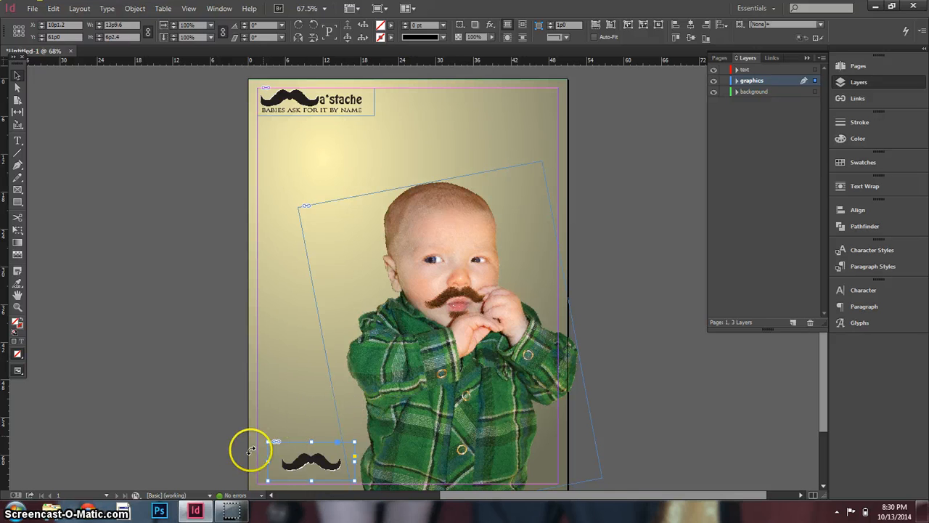
Try rotating the moustache graphic freehand to -135°, and undo the rotation
mouse_move(262, 435)
mouse_down()
mouse_move(336, 400)
mouse_move(390, 395)
mouse_move(491, 436)
mouse_move(402, 447)
mouse_move(420, 438)
mouse_move(410, 487)
mouse_move(425, 499)
mouse_move(399, 504)
mouse_move(386, 447)
mouse_move(352, 452)
mouse_up()
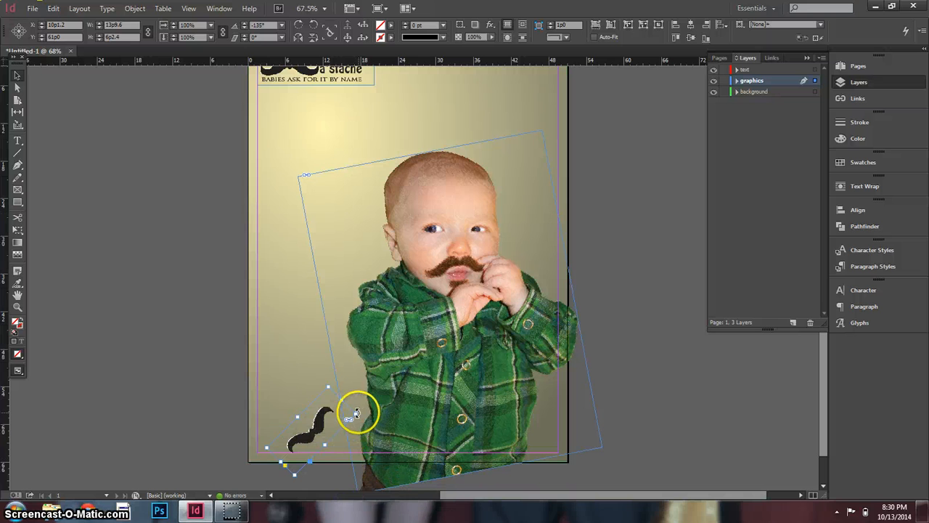
drag(367, 450, 400, 455)
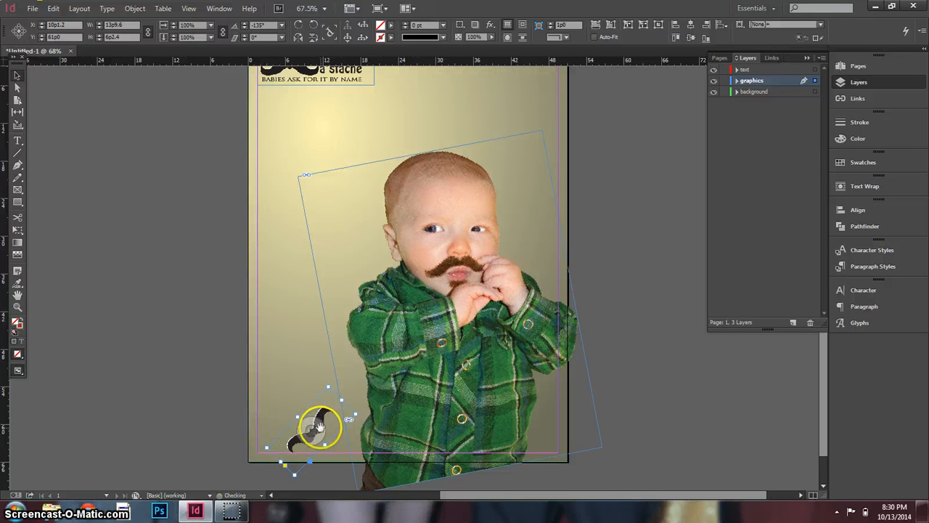
key(ctrl+z)
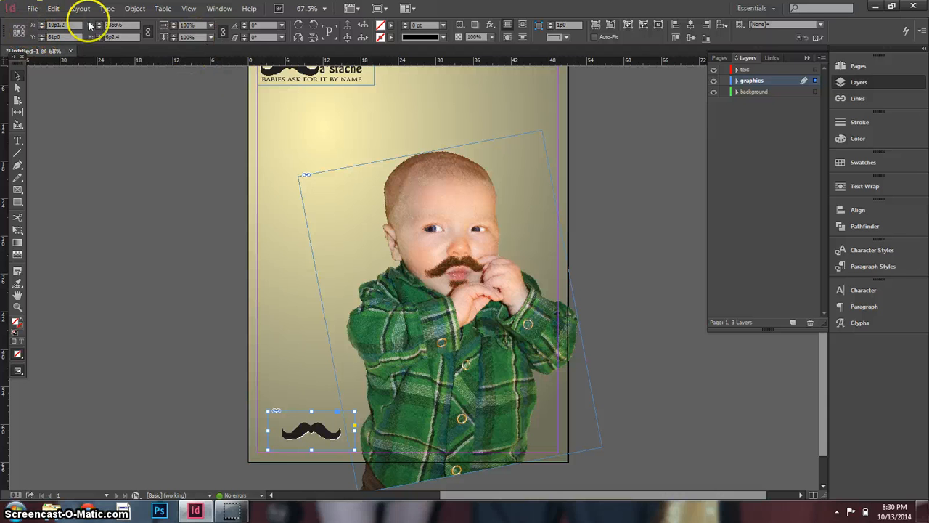
Rotate the moustache graphic 180° in two 90° turns, and fit its frame to the content
click(299, 26)
click(299, 26)
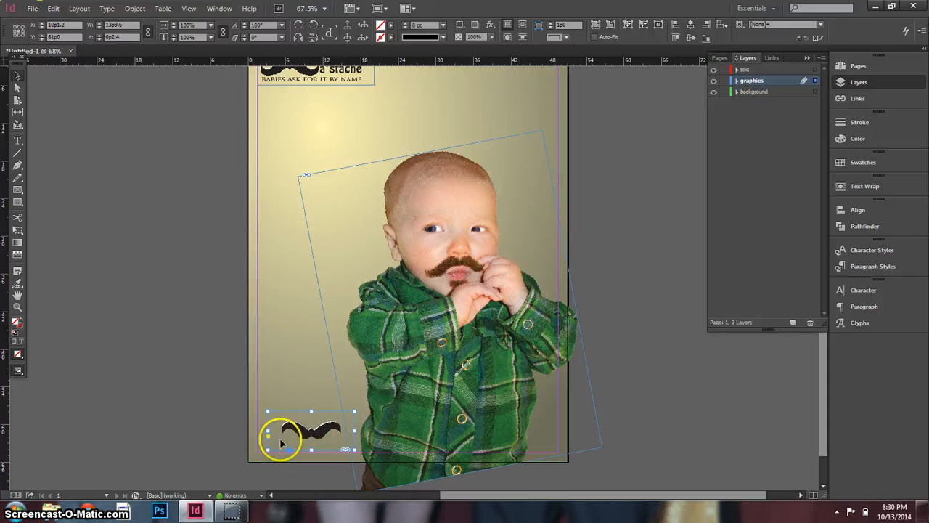
double_click(354, 450)
click(232, 415)
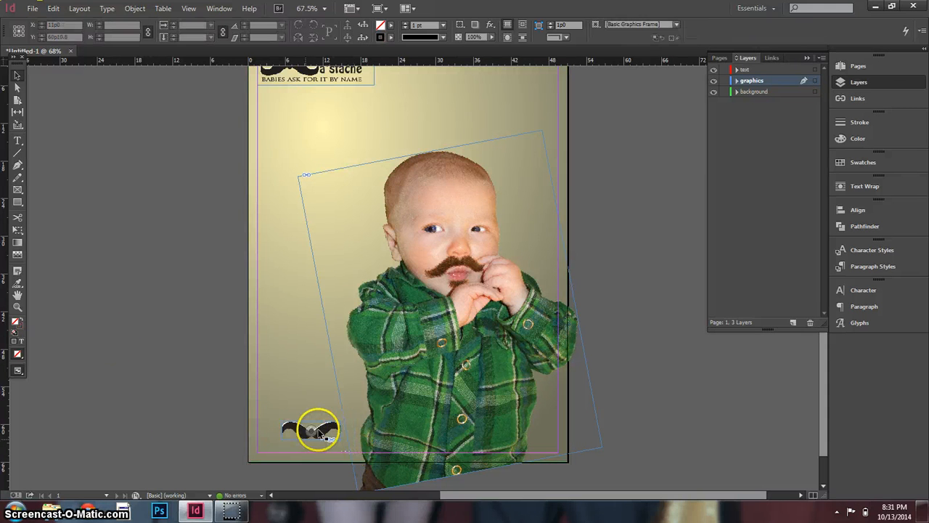
drag(321, 429, 320, 429)
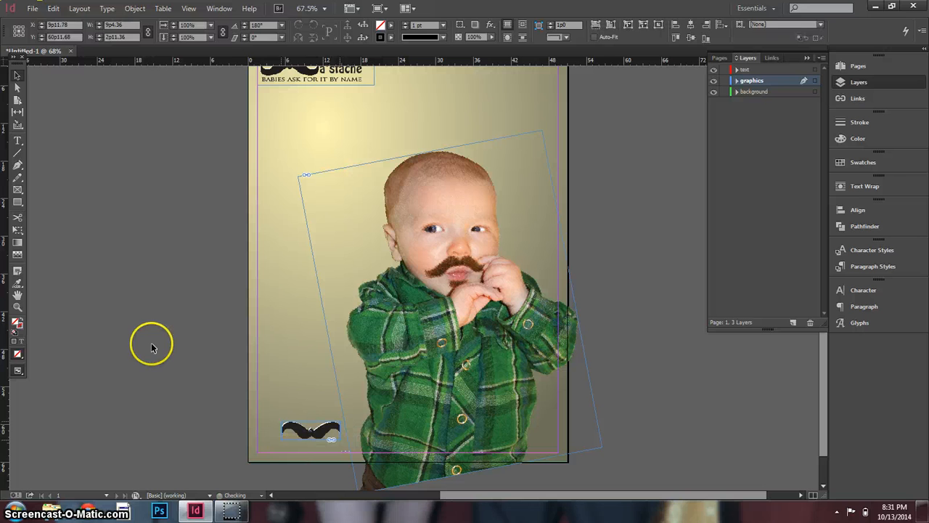
click(152, 344)
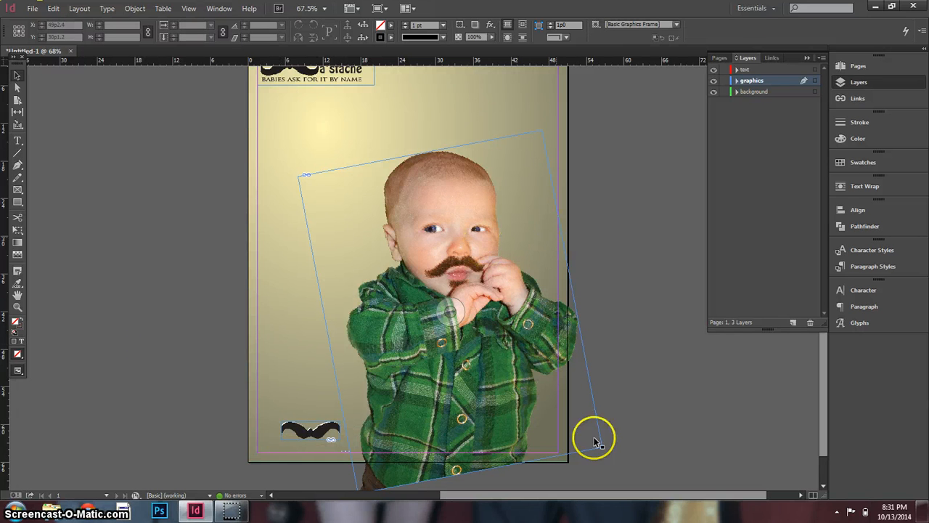
Draw a rectangle frame about 25p6 by 40p10.8 from the page's left margin, between the logo and the moustache graphic
key(space)
drag(674, 281, 673, 291)
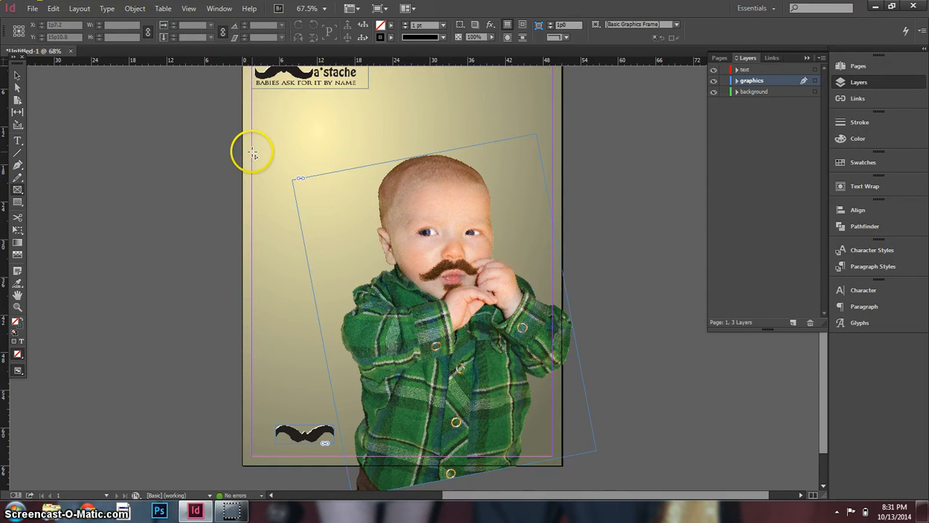
drag(252, 151, 412, 408)
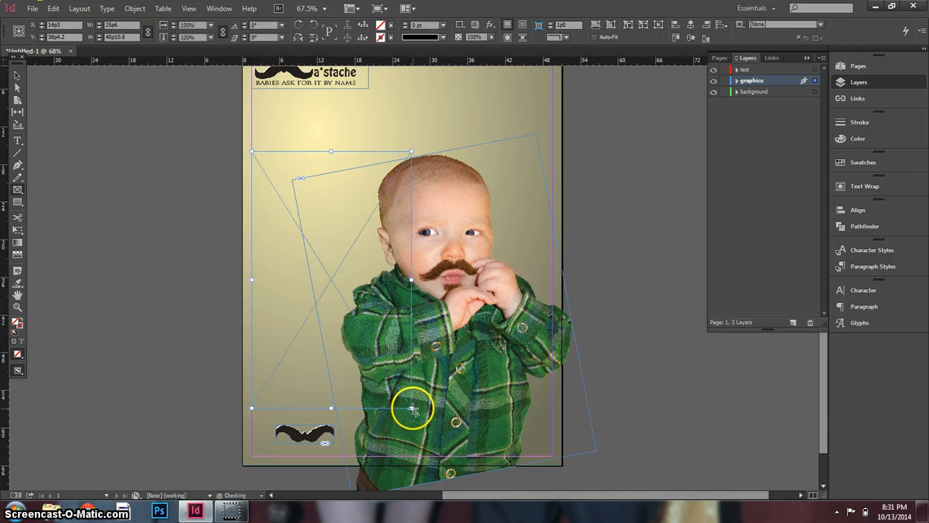
click(17, 75)
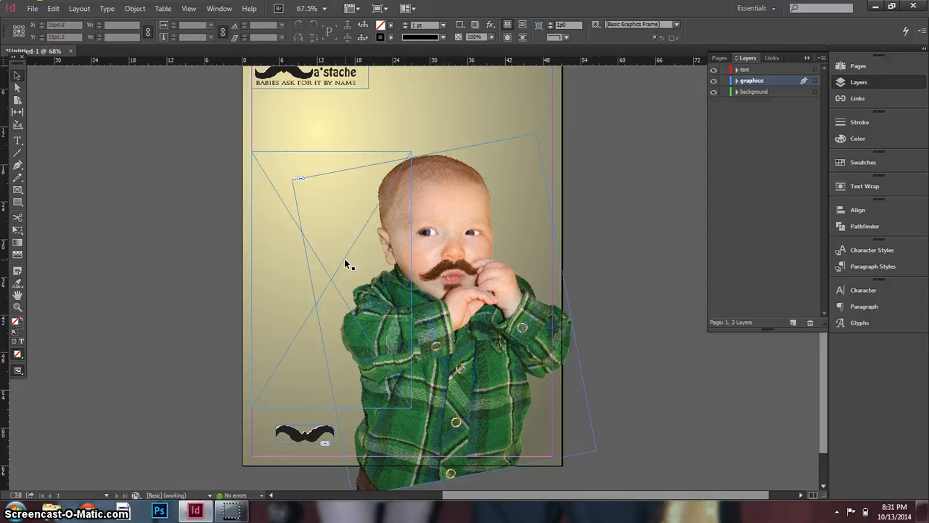
Place the adText Word document from the magAd folder into the large empty frame
click(27, 9)
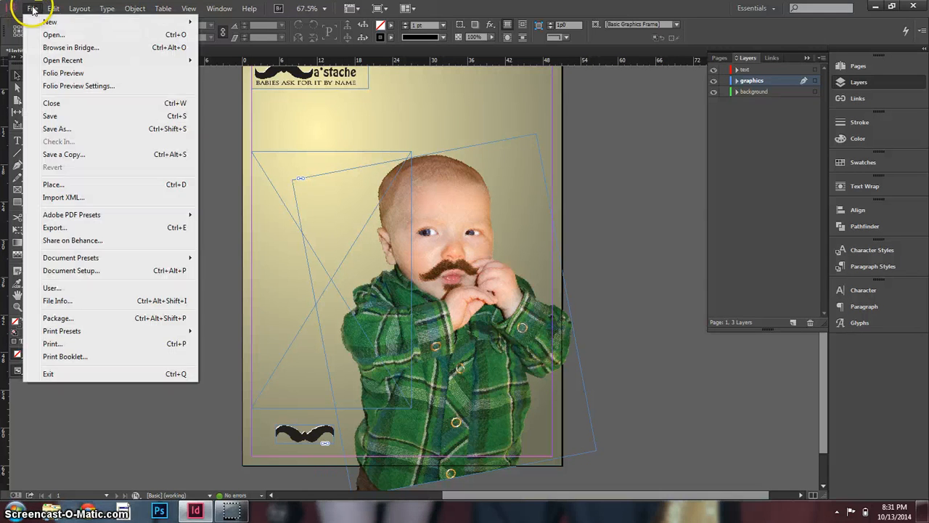
click(68, 183)
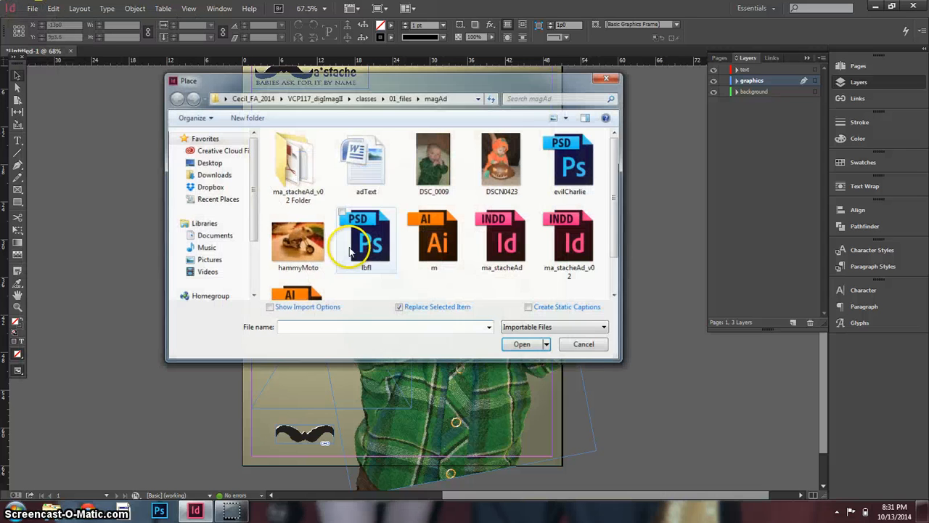
click(376, 174)
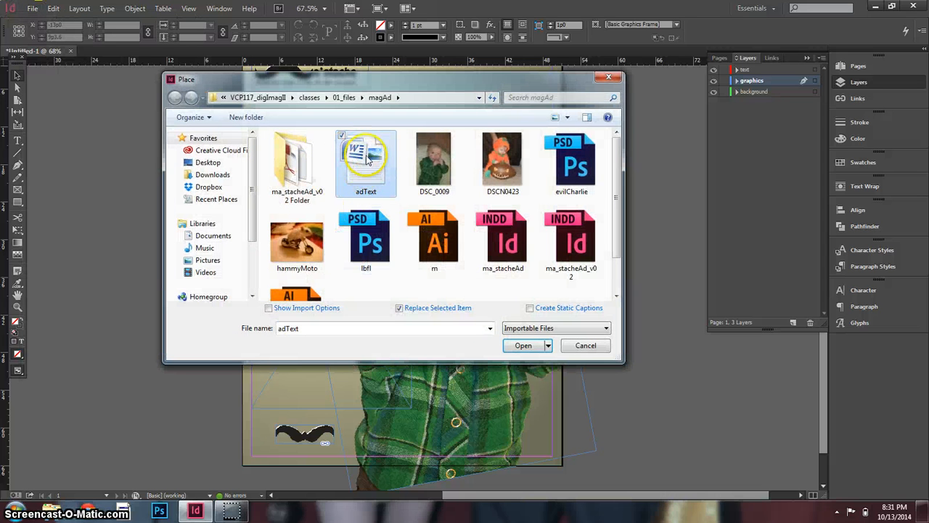
click(523, 344)
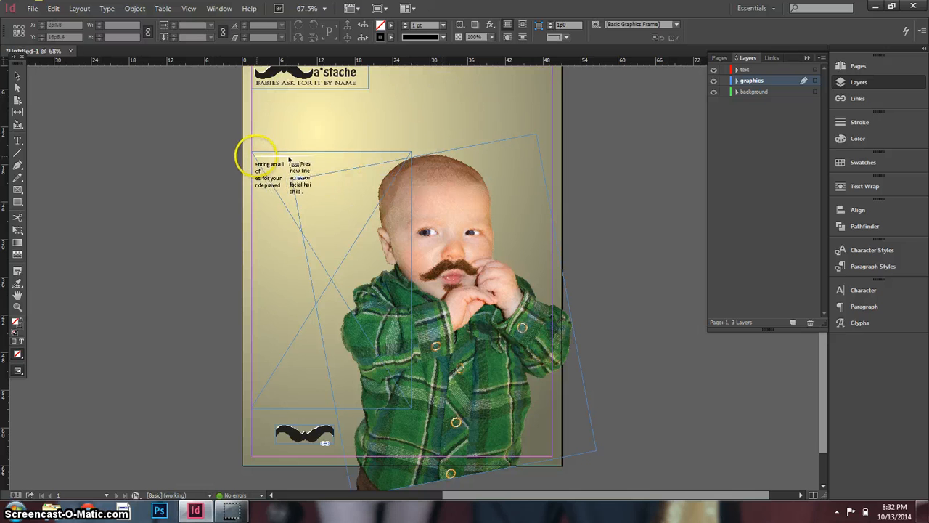
click(255, 155)
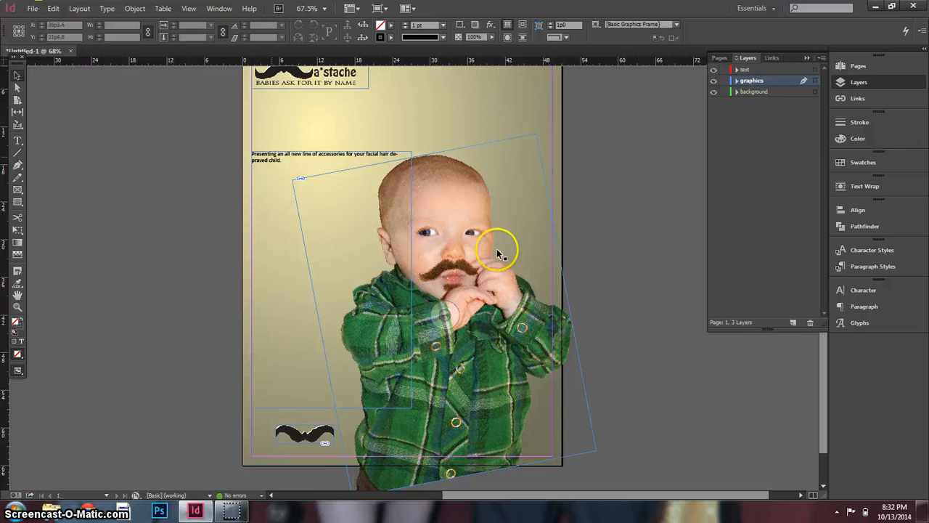
Select all of the placed ad copy and set its font to Bend 2 Squares BRK
double_click(278, 160)
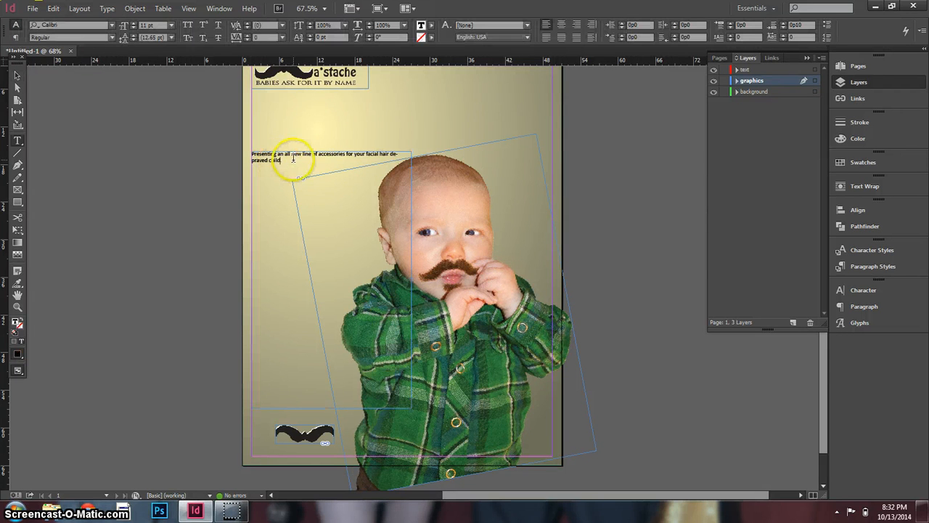
drag(299, 162, 212, 140)
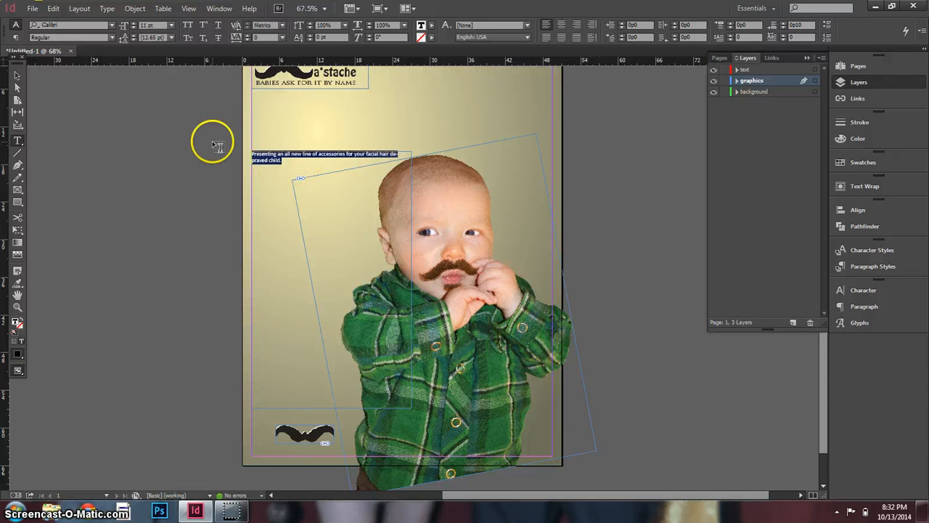
click(16, 36)
click(18, 27)
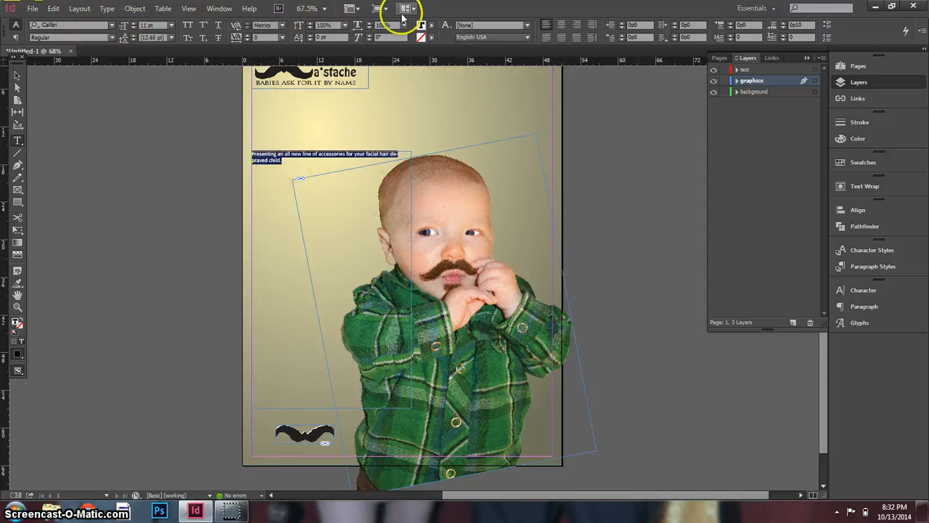
click(111, 26)
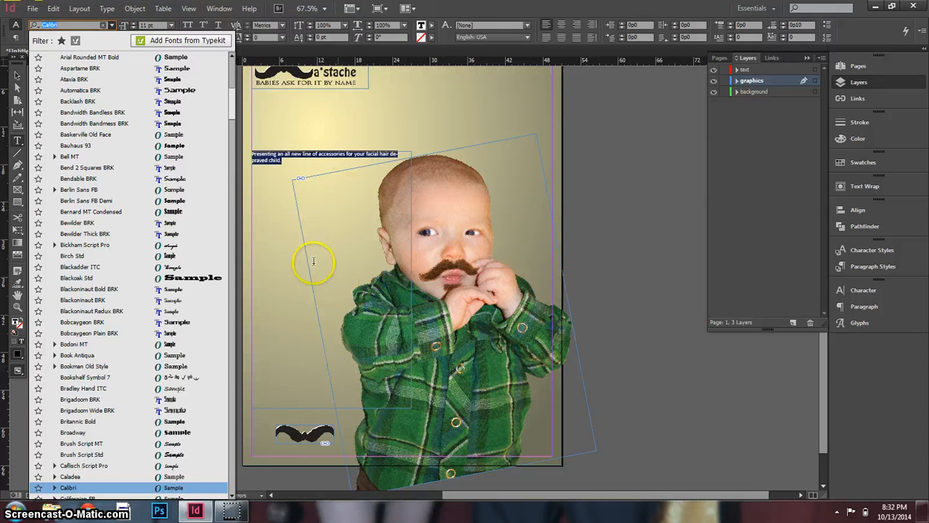
drag(234, 109, 244, 41)
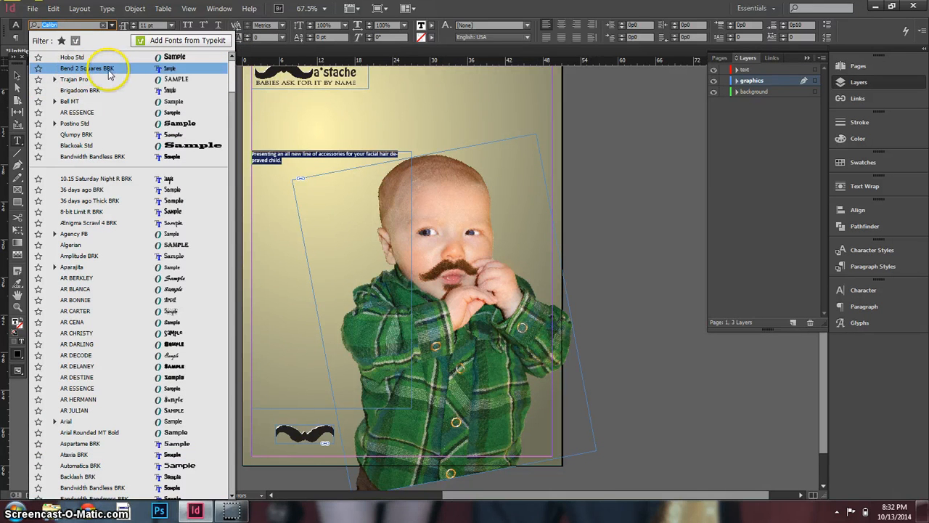
click(104, 71)
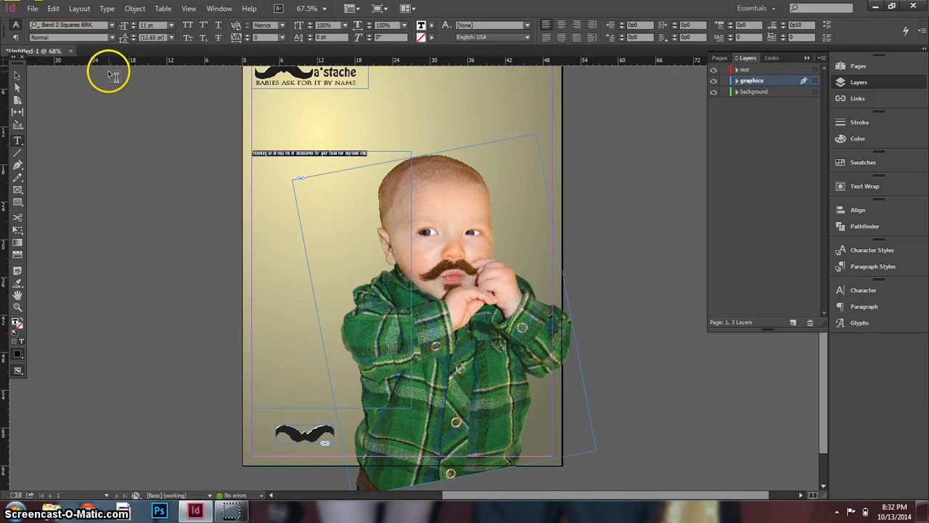
Enlarge the selected ad copy to 36 pt and then to 48 pt
click(171, 24)
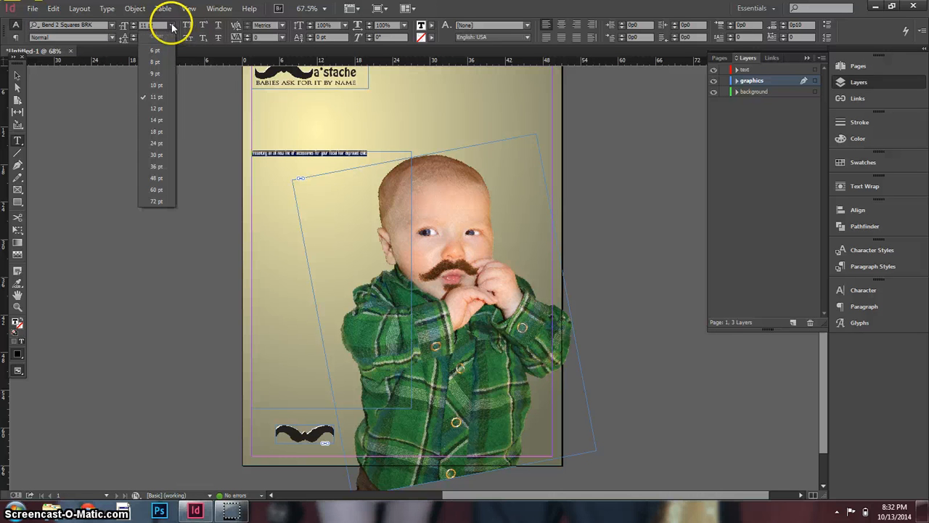
click(161, 168)
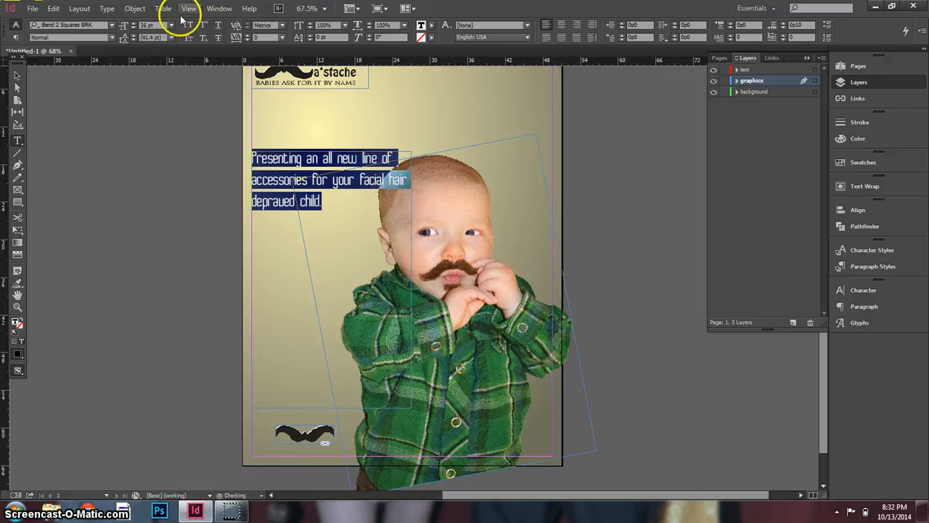
click(172, 24)
click(162, 178)
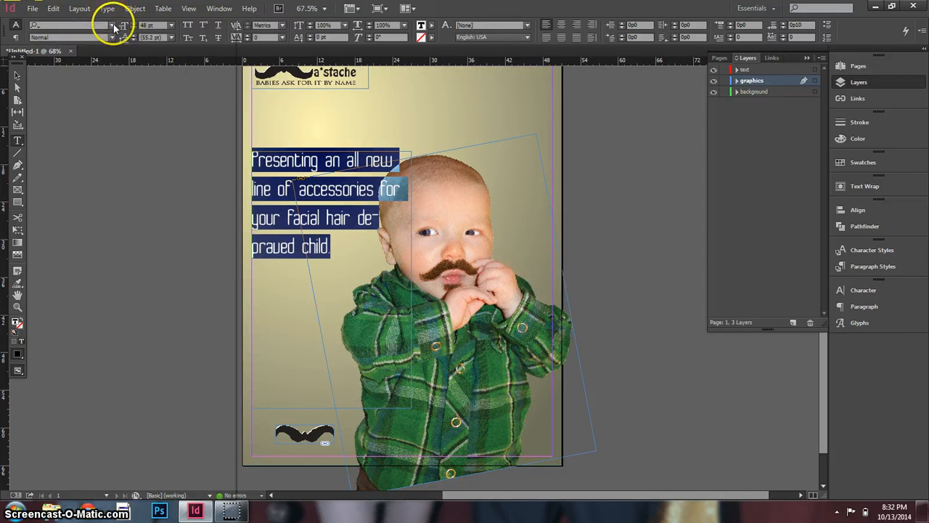
Change the ad copy's font to Trajan Pro and its size to 36 pt, after trying 30 pt
click(111, 25)
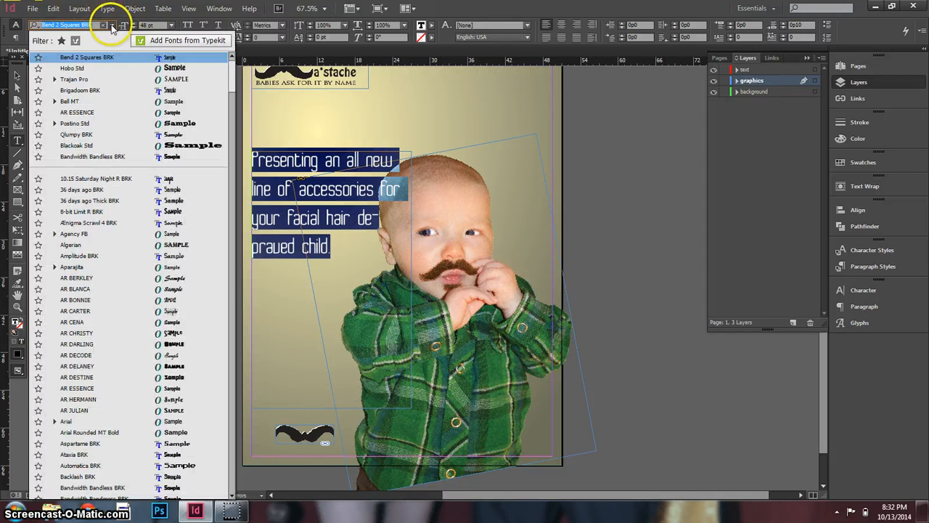
click(93, 79)
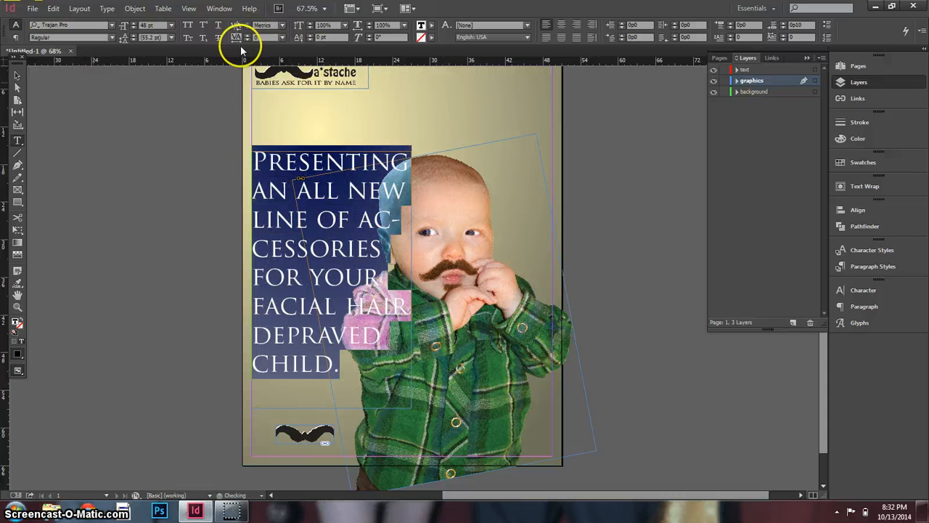
click(171, 25)
click(156, 154)
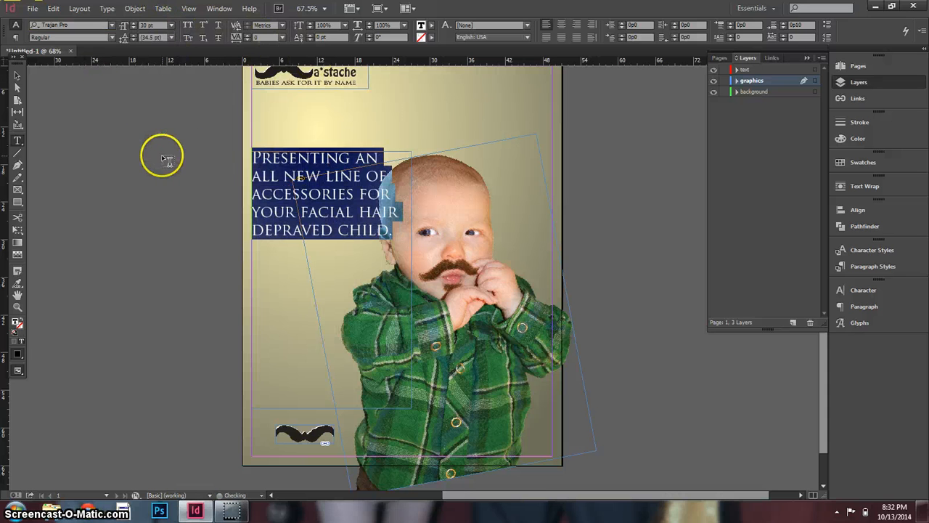
click(171, 24)
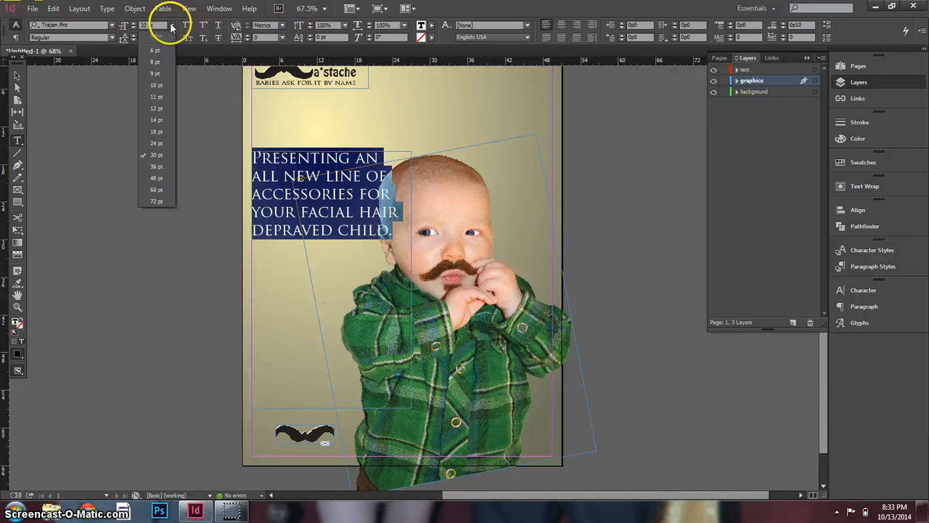
click(169, 166)
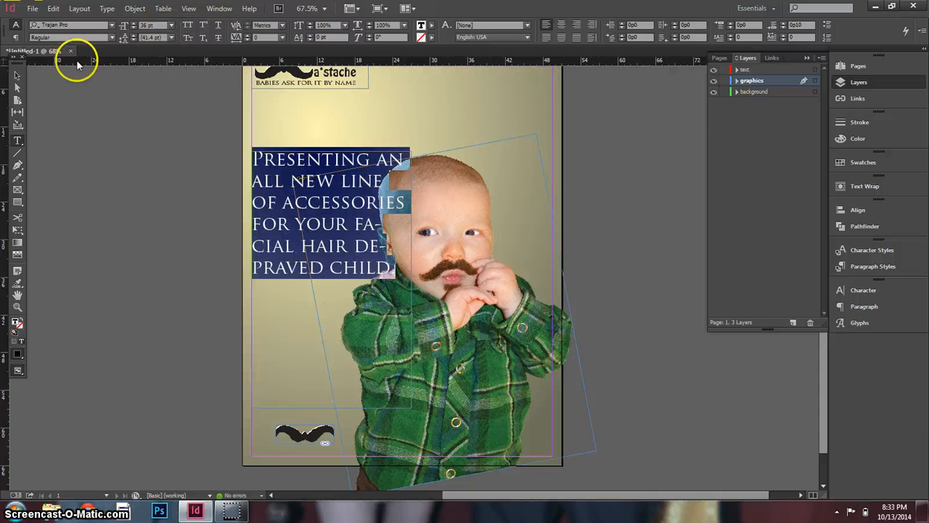
click(306, 178)
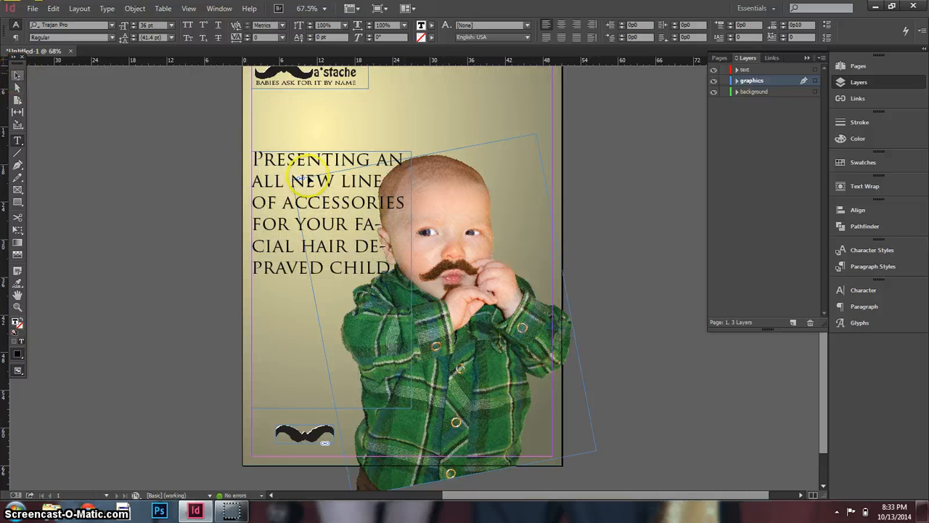
key(Escape)
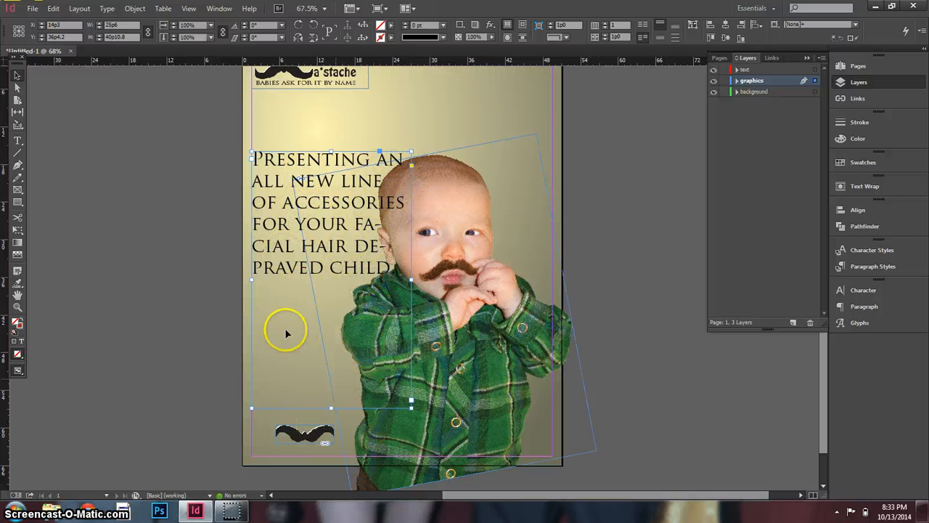
Wrap text around the baby photo's object shape, using Alpha Channel as the contour type
click(466, 199)
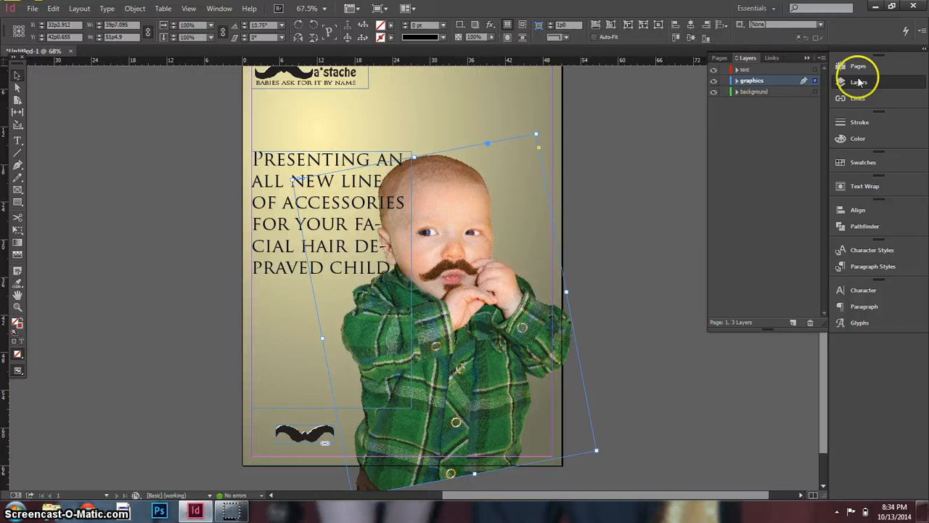
click(874, 185)
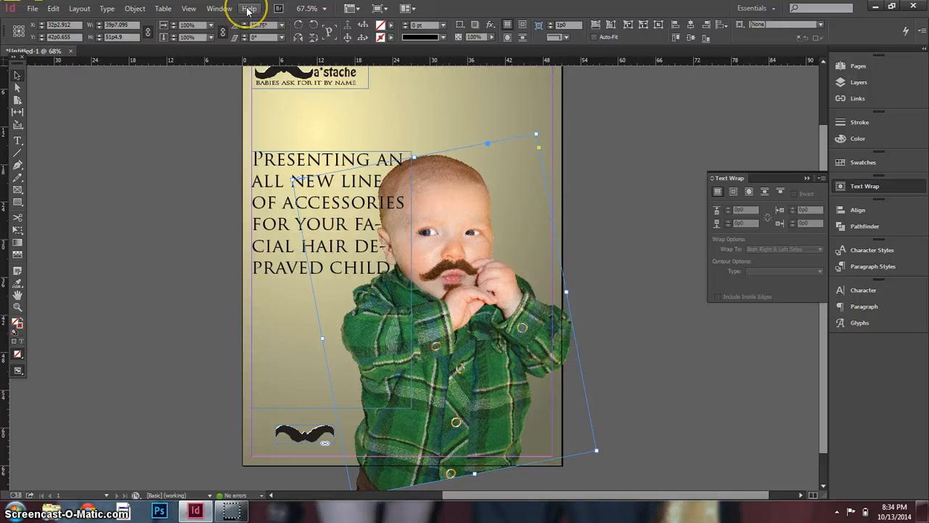
click(220, 8)
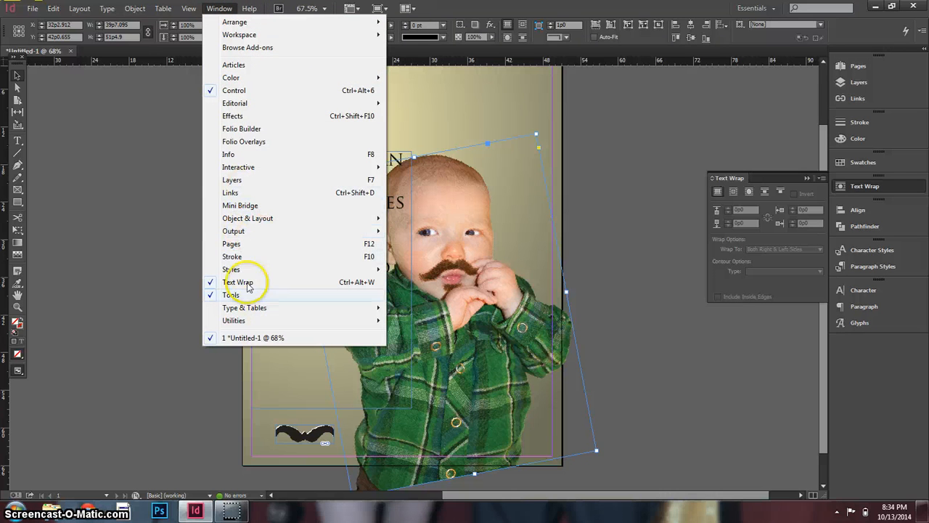
click(895, 404)
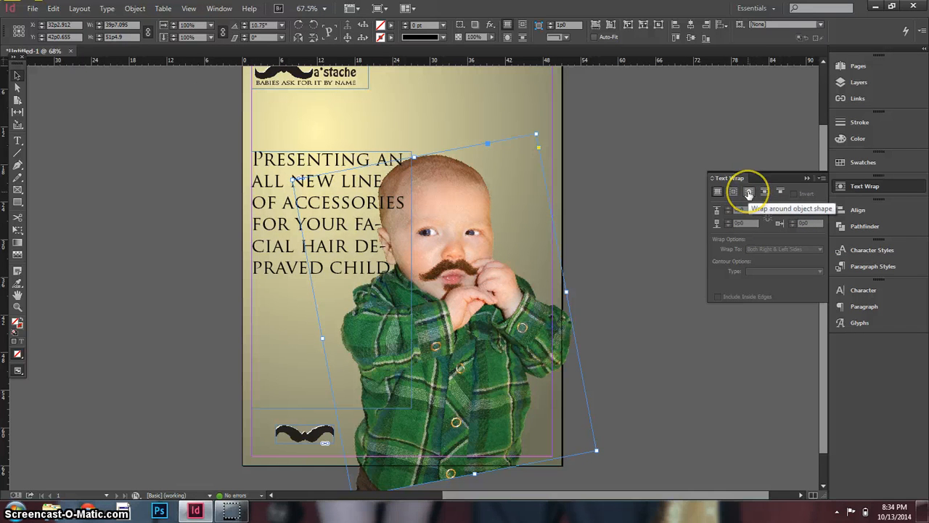
click(749, 193)
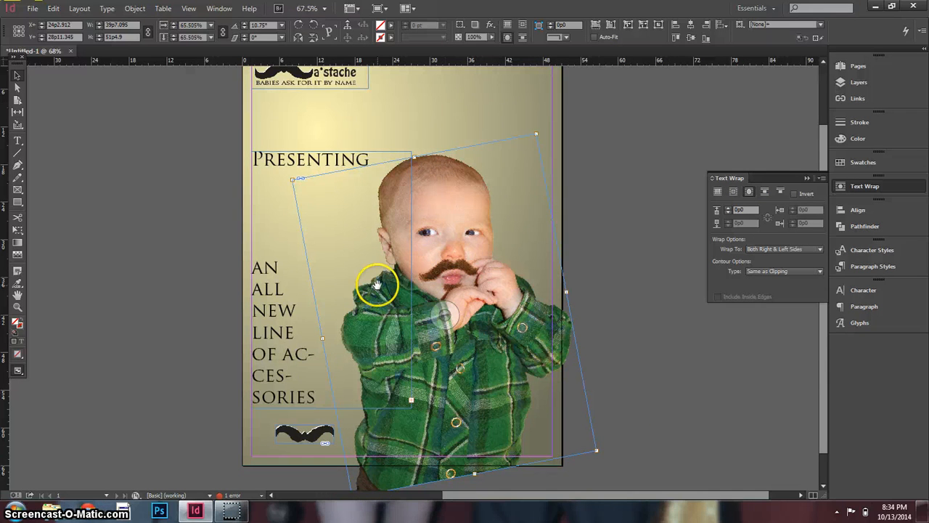
click(783, 271)
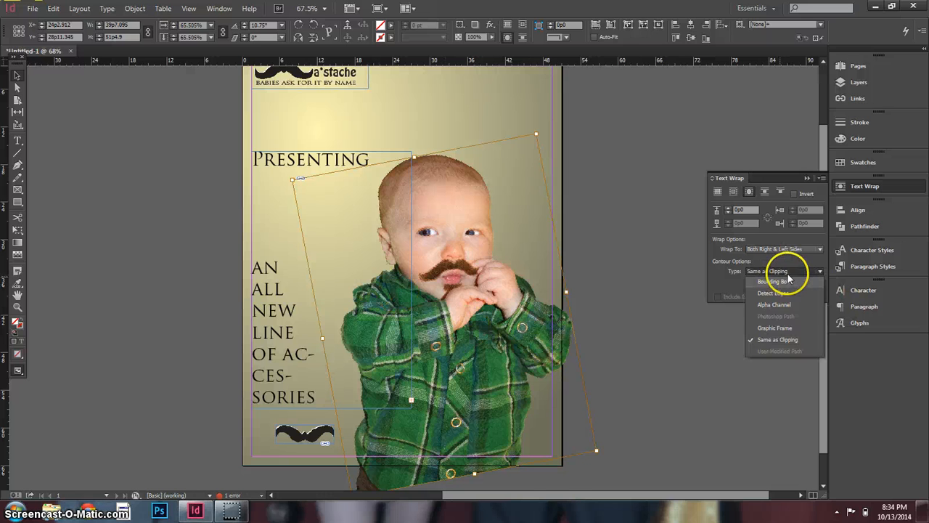
click(777, 305)
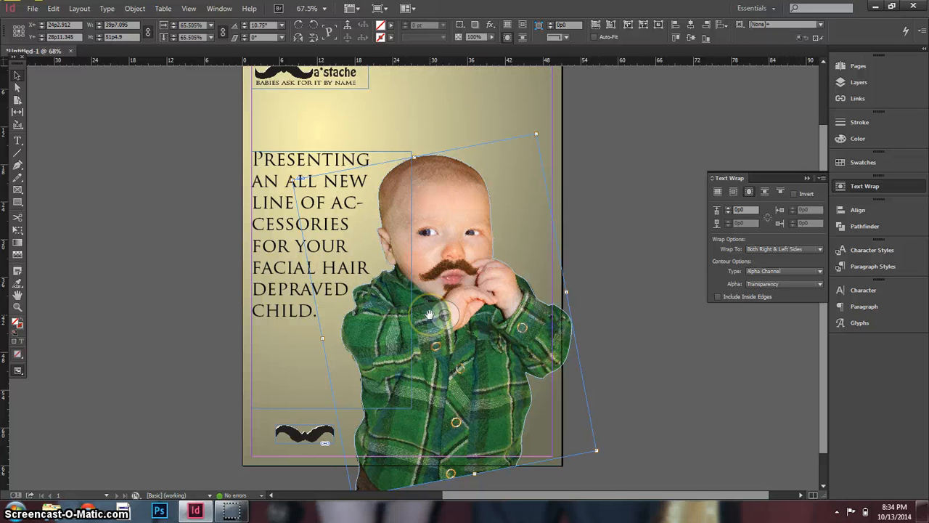
click(429, 314)
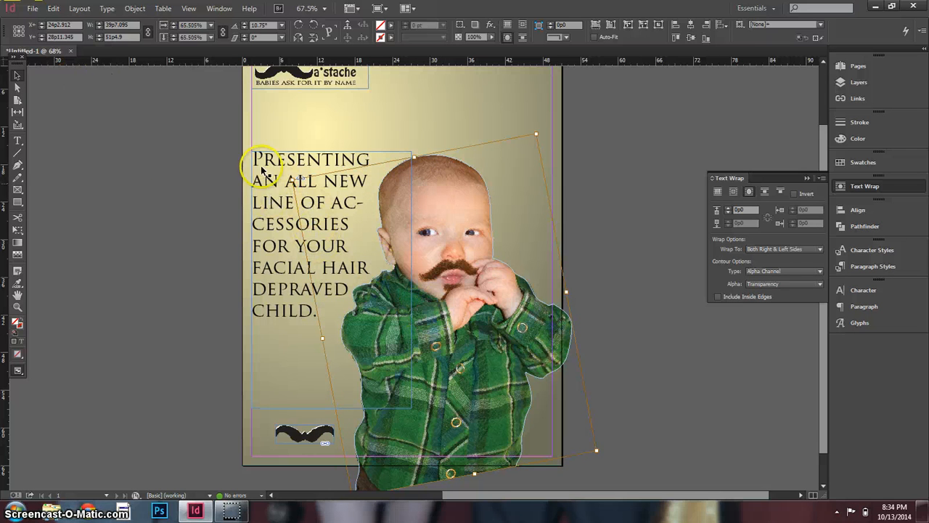
Turn off hyphenation for the ad copy paragraph beside the photo
double_click(282, 168)
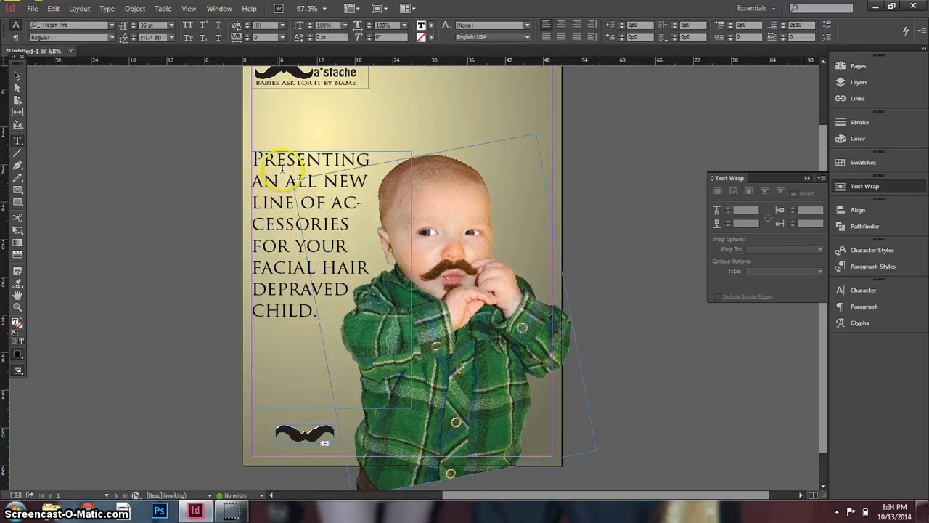
click(17, 74)
click(290, 178)
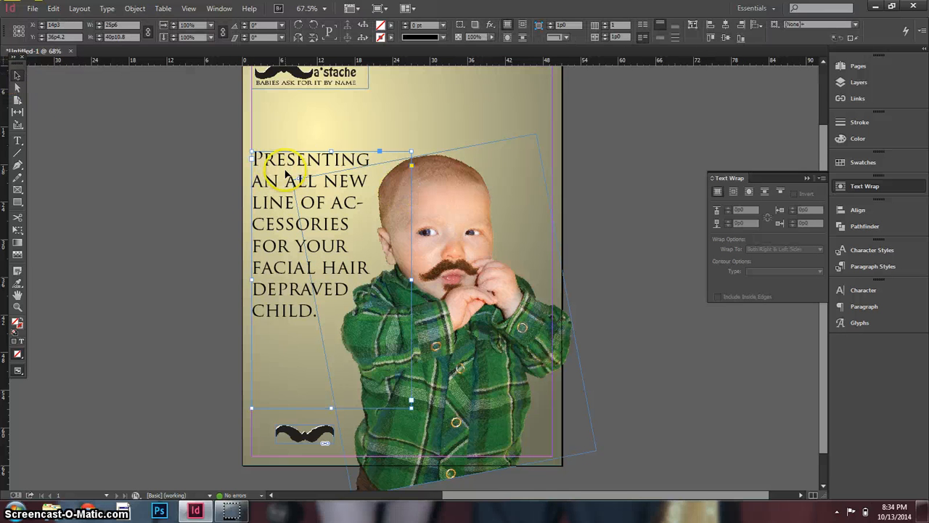
double_click(281, 180)
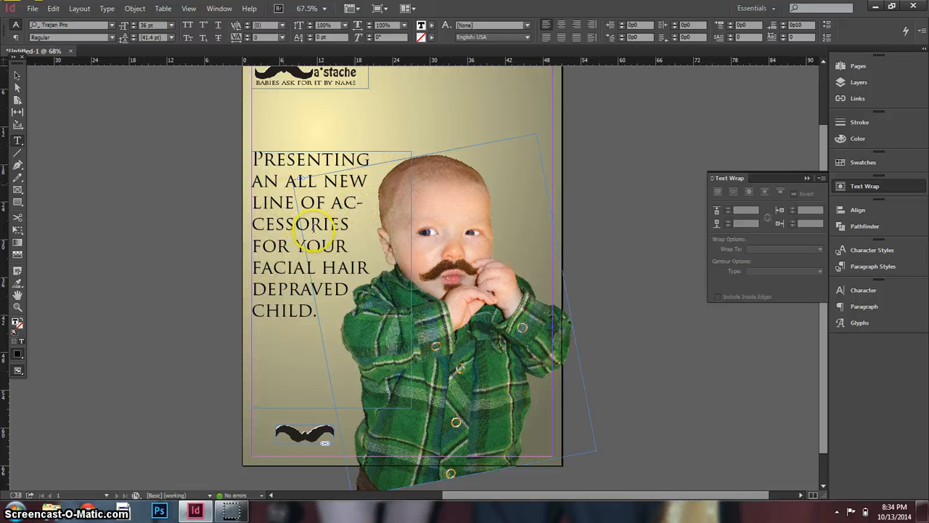
click(16, 37)
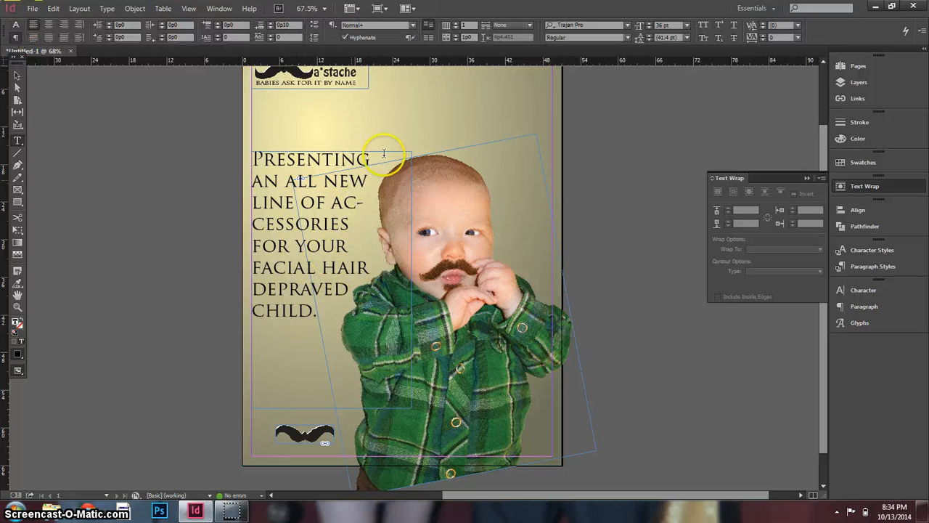
click(345, 37)
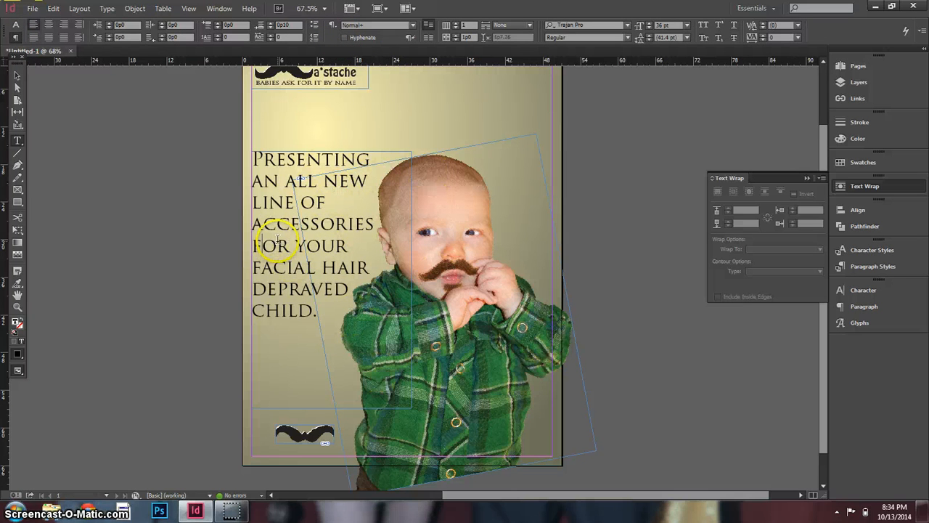
Select all of the ad copy and display its character formatting options
key(ctrl+a)
click(16, 27)
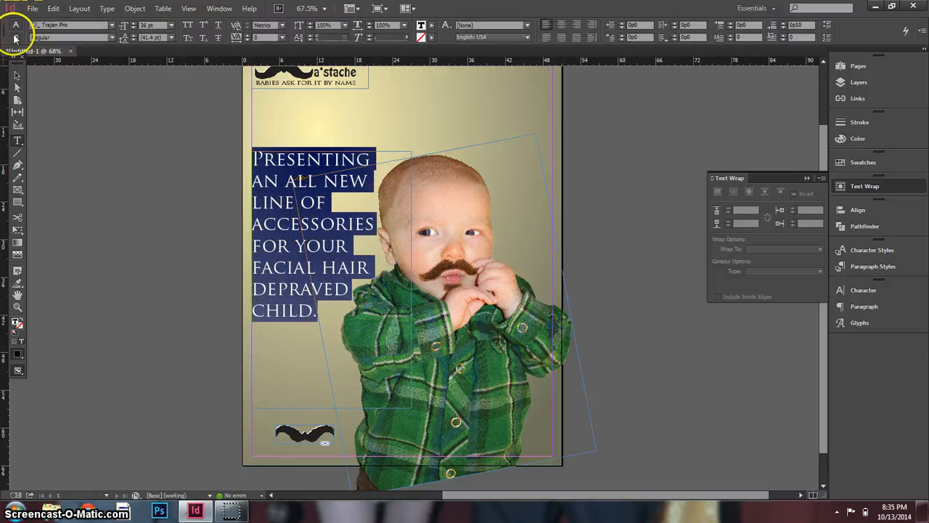